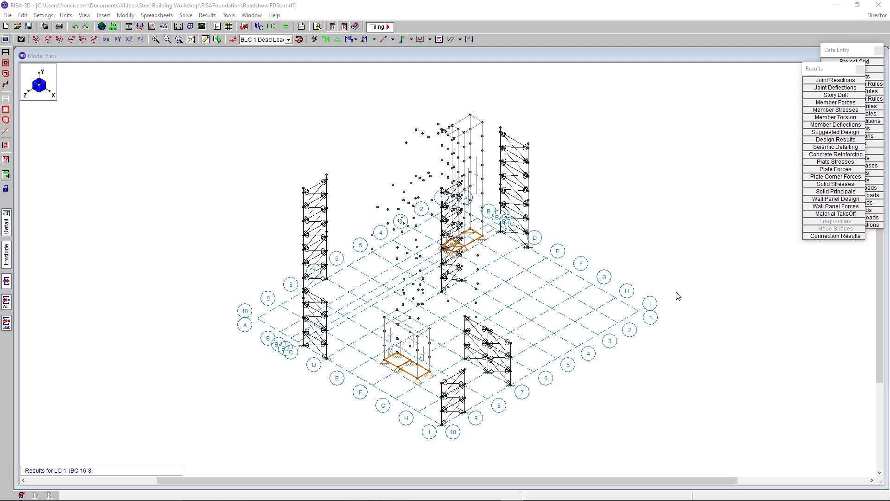
- Transfer the model to RISAFoundation and review its solution and design settings, keeping ACI 318-14 as the concrete code
left_click(871, 17)
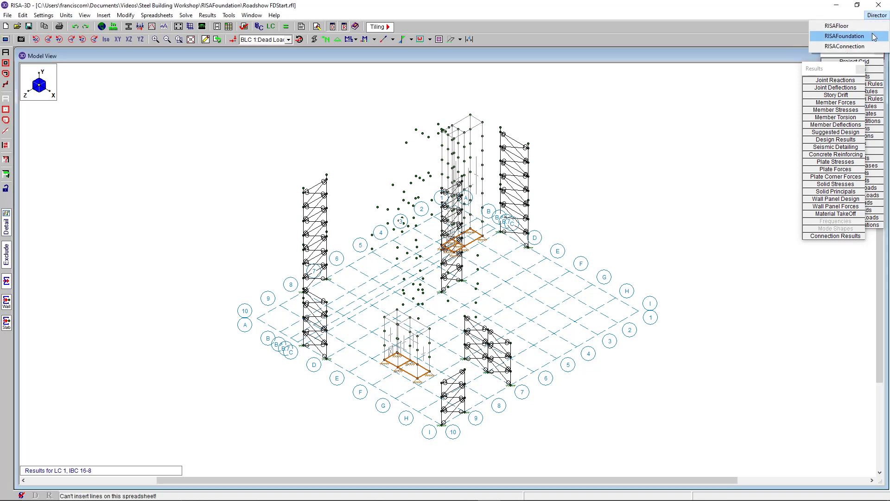
left_click(844, 36)
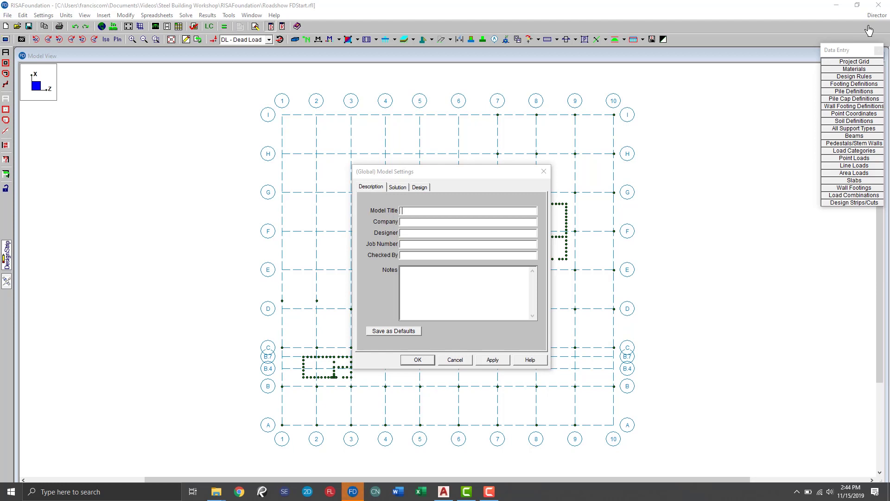
left_click(395, 187)
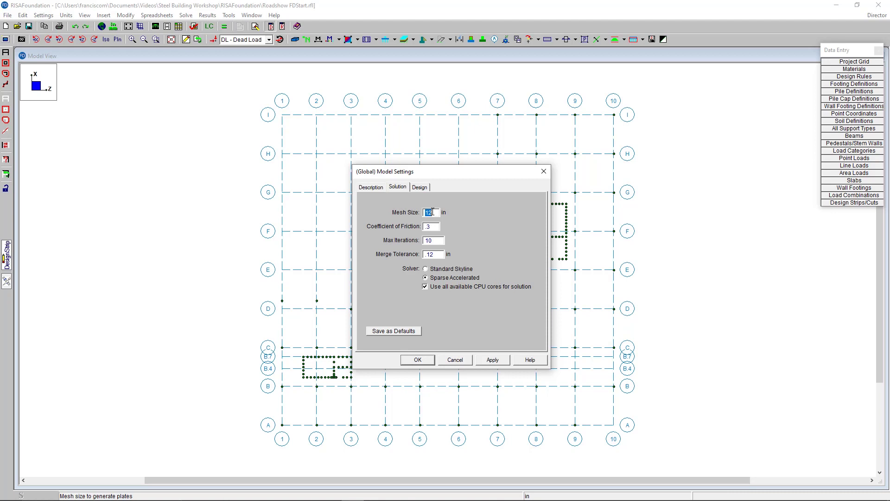
left_click(420, 187)
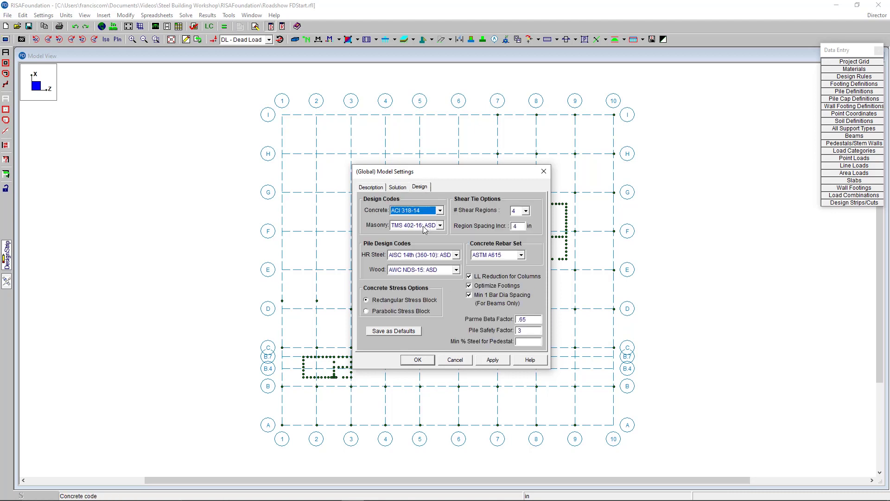
left_click(406, 212)
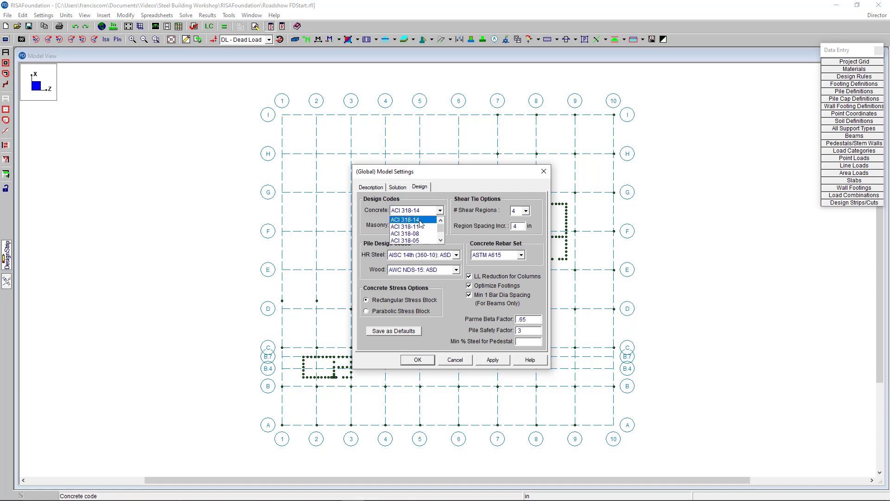
left_click(503, 198)
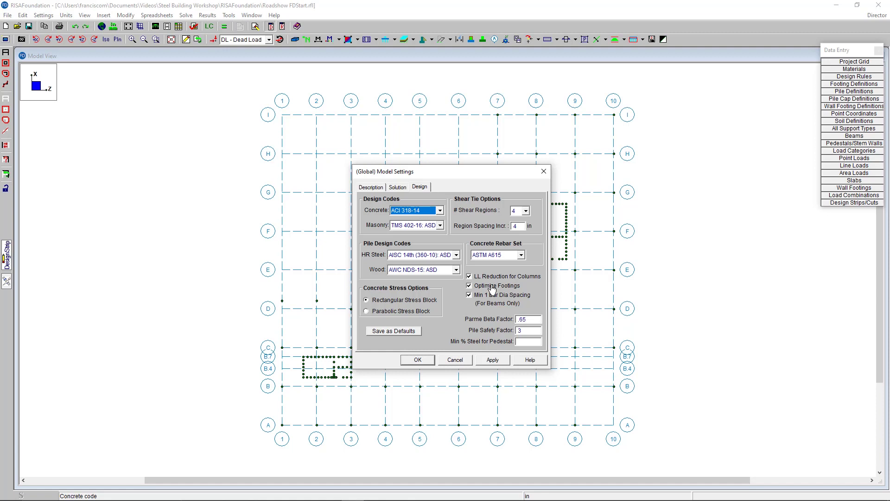
left_click(419, 361)
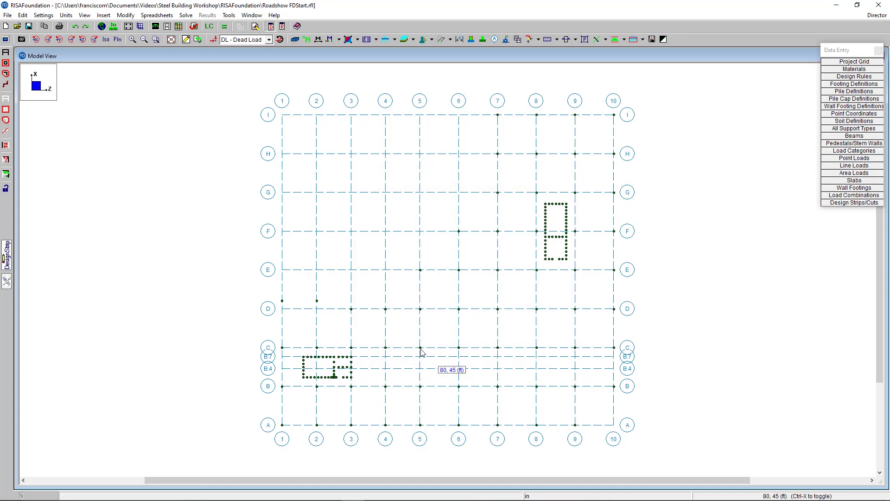
- Display the transferred loads in an isometric view, checking load categories from dead load to WLX - Wind Load X
left_click(211, 40)
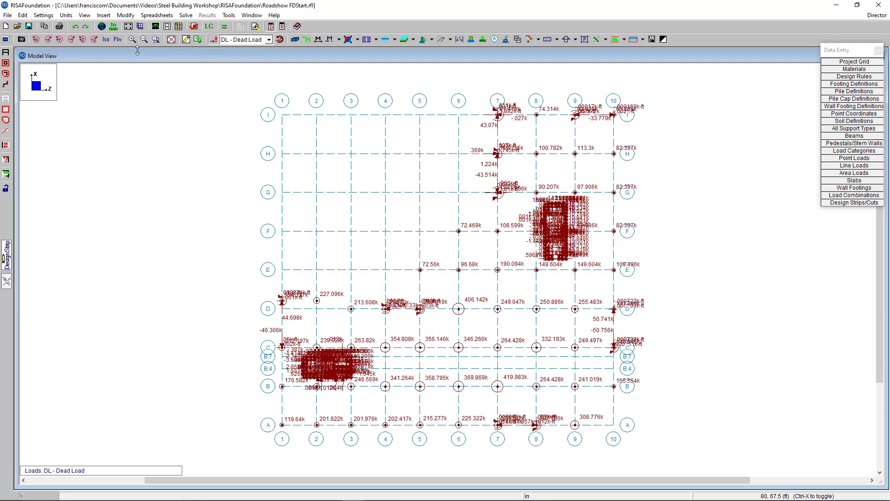
left_click(105, 39)
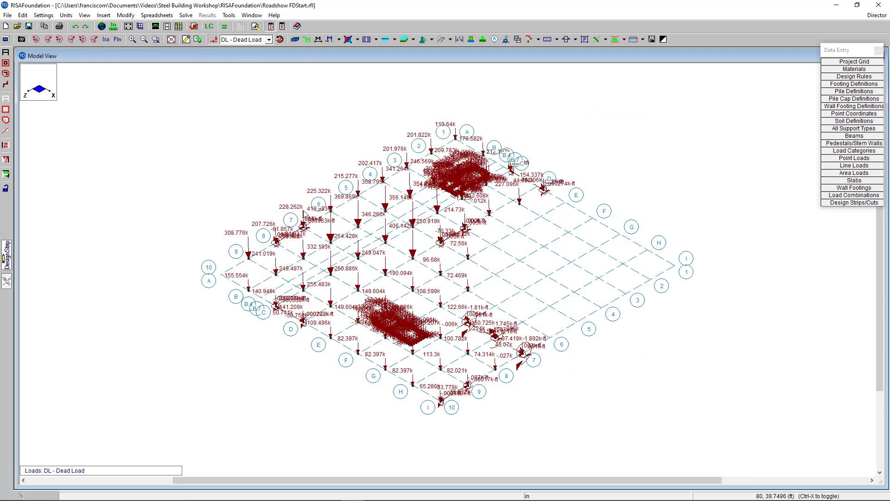
scroll(349, 172, "up", 4)
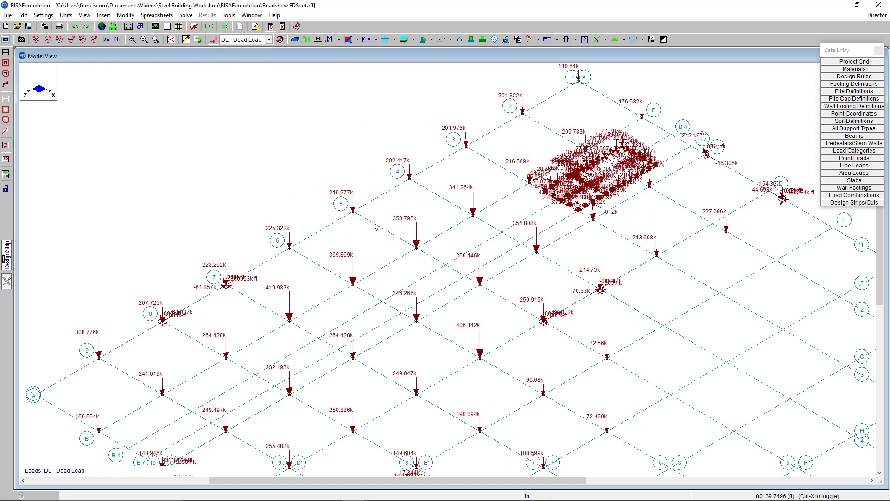
left_click(244, 40)
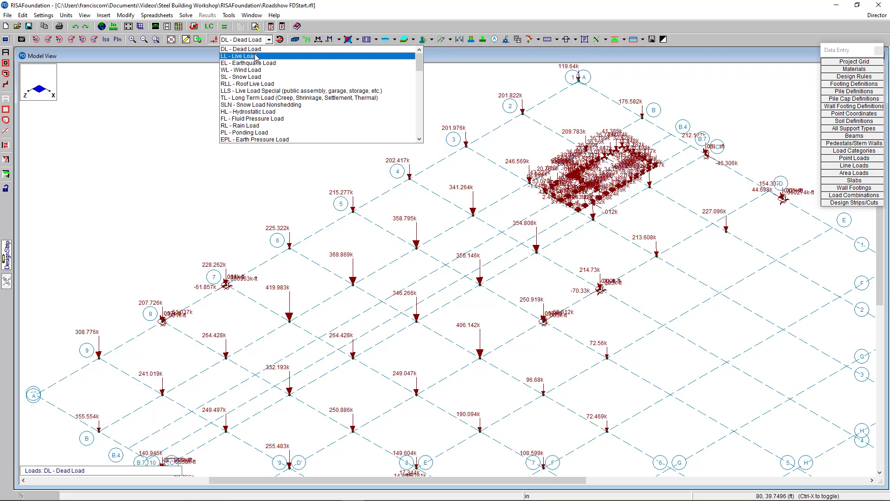
left_click(255, 55)
key("Down")
key("Down")
key("Down")
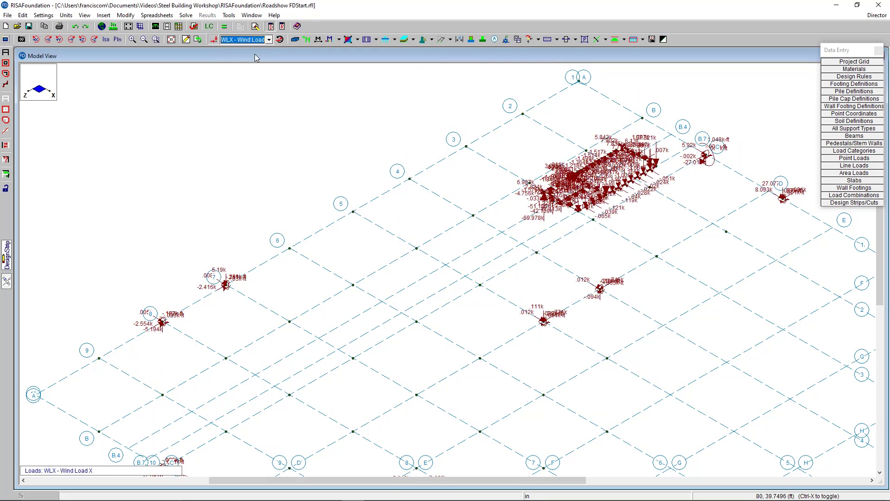
- Hide the loads and return the model to a plan view showing the whole grid
left_click(213, 40)
scroll(327, 144, "down", 2)
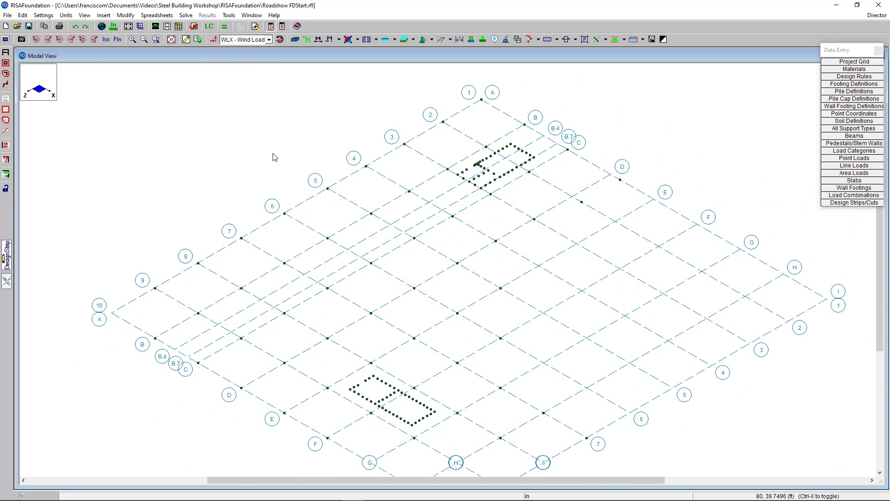
left_click(118, 39)
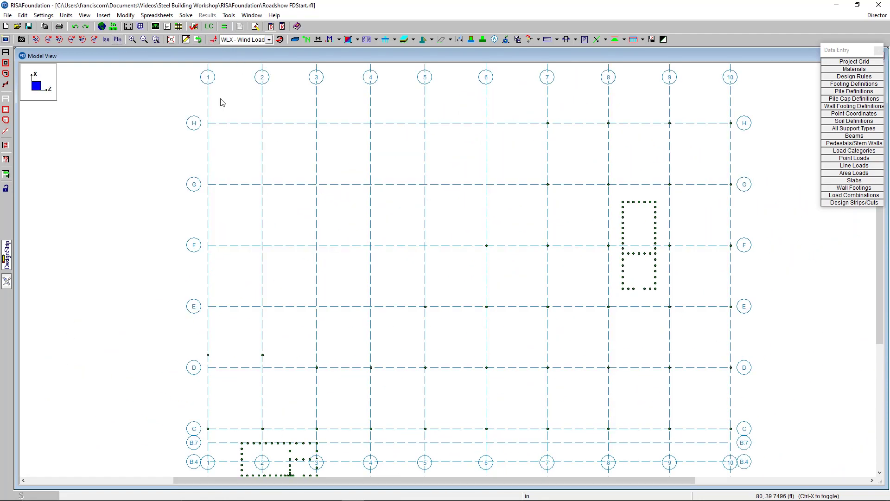
scroll(491, 213, "down", 1)
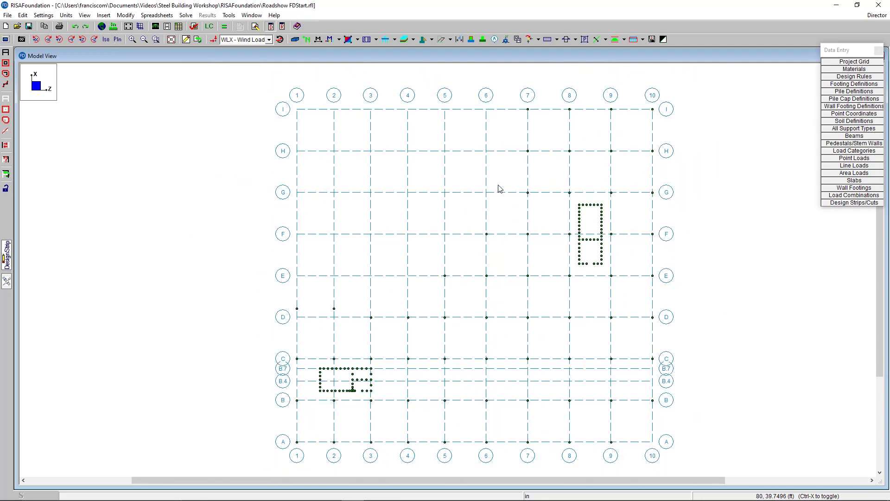
- Open the soil definitions and examine the default soil's subgrade modulus and allowable bearing
left_click(847, 53)
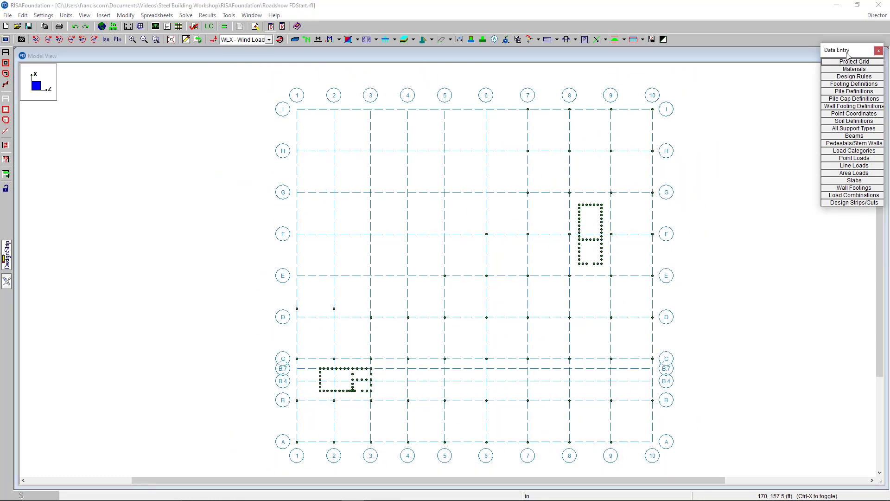
left_click(854, 121)
left_click_drag(265, 68, 344, 145)
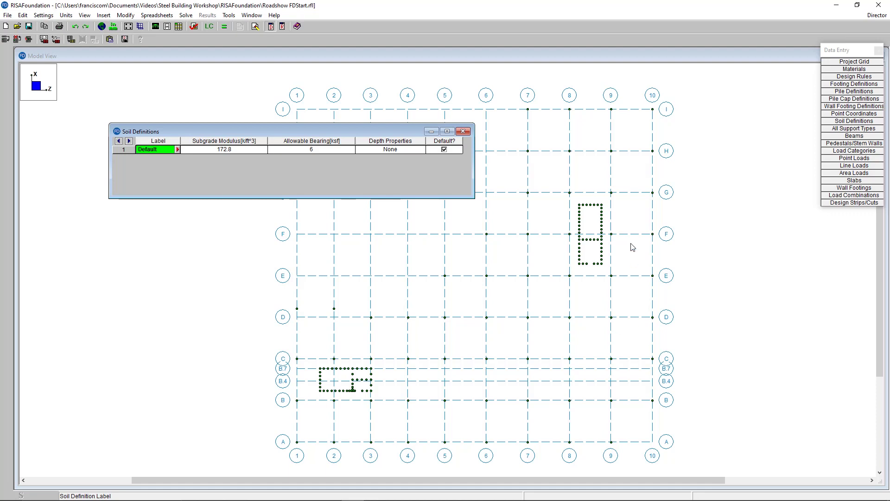
- Try adding three layers to the default soil's depth properties
left_click(420, 150)
left_click(422, 150)
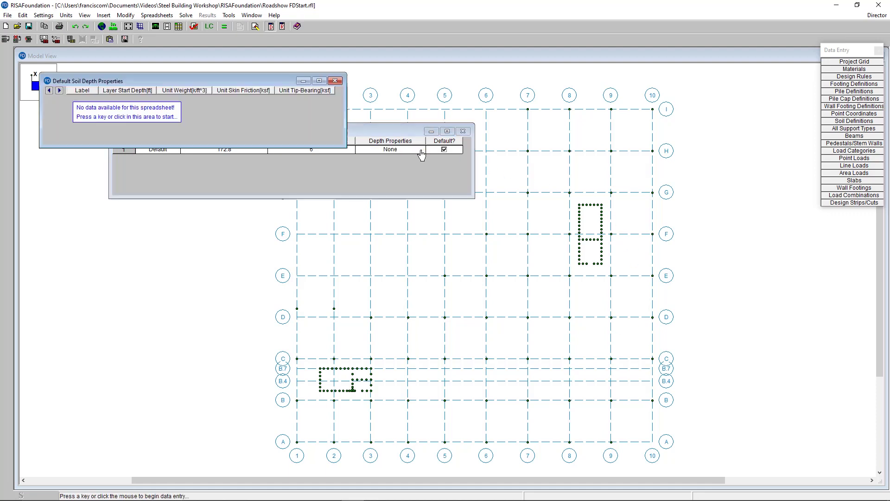
left_click(93, 111)
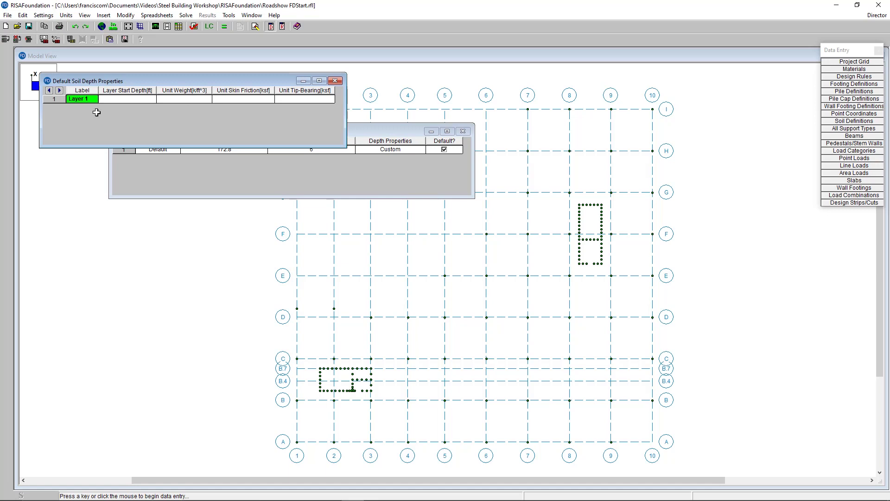
left_click(96, 113)
left_click(97, 112)
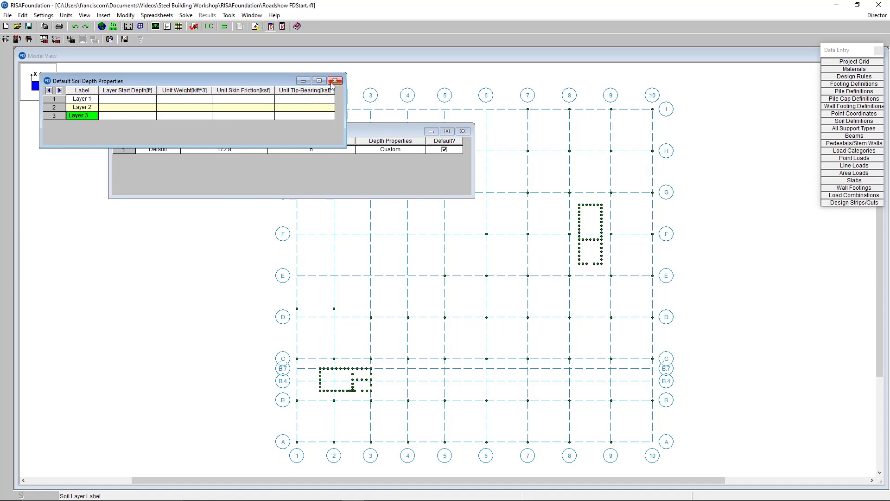
- Delete all three soil depth layers and close the soil definitions
left_click_drag(50, 98, 52, 115)
right_click(52, 116)
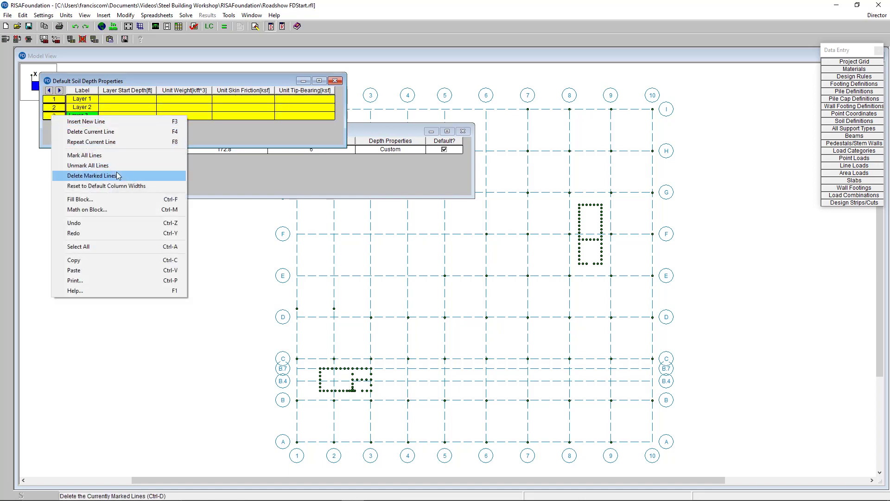
left_click(61, 176)
left_click(334, 81)
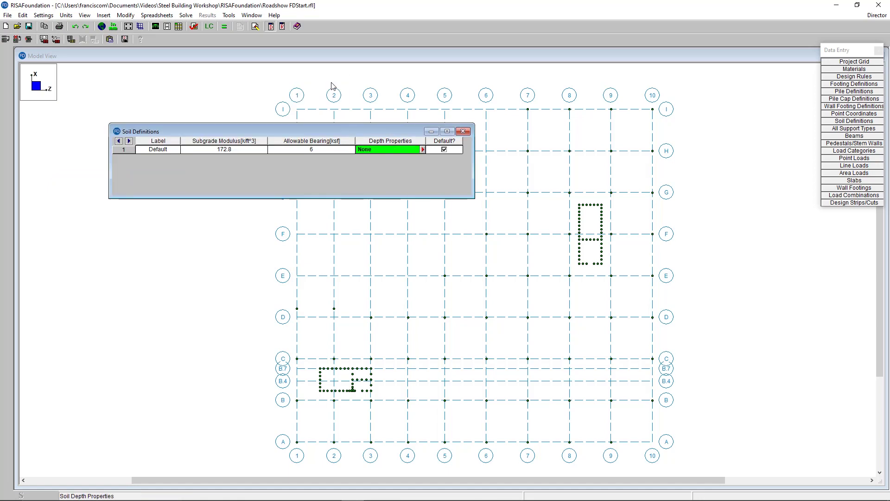
left_click(464, 132)
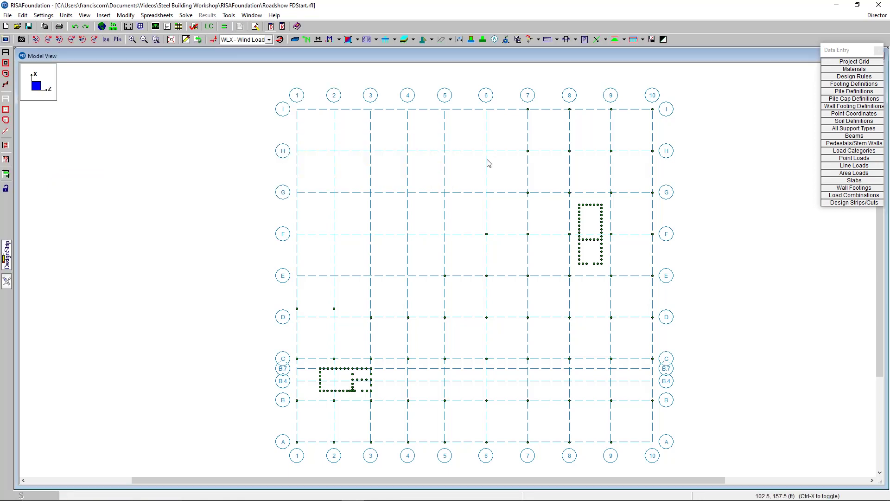
- Open the footing definitions and widen the Material and Design Rules columns to read the general properties
left_click(842, 85)
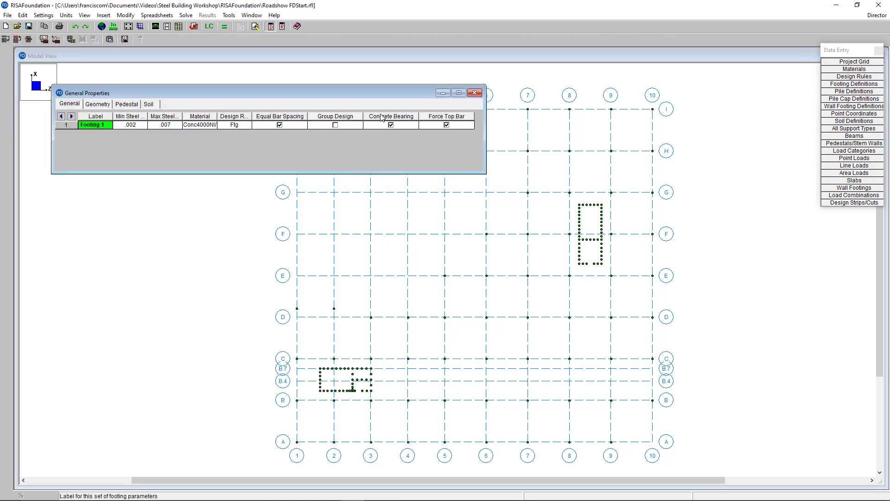
double_click(217, 117)
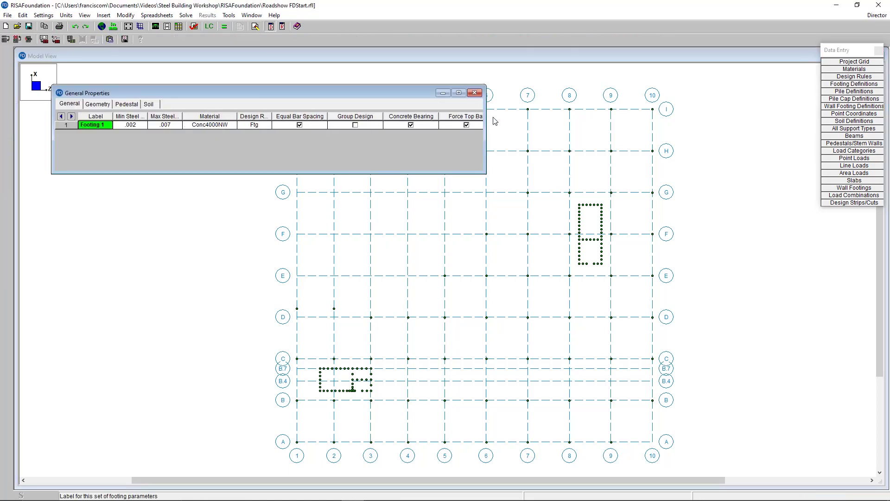
left_click_drag(486, 123, 517, 128)
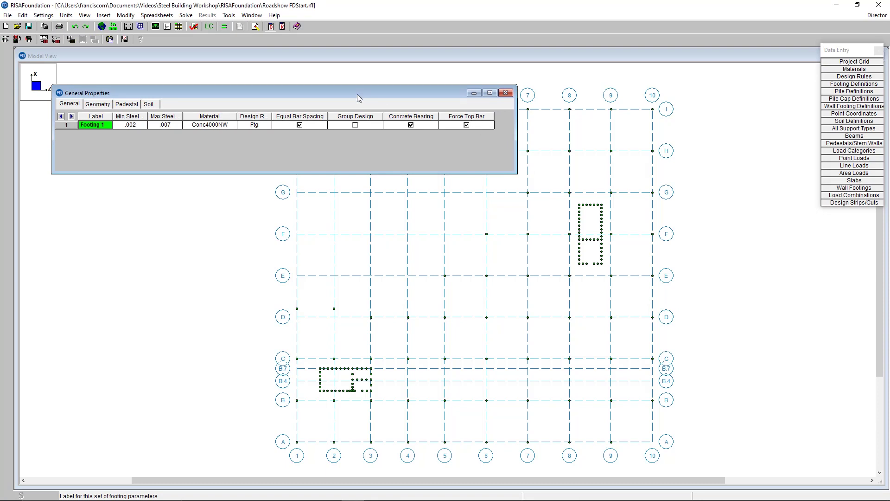
left_click_drag(273, 117, 293, 117)
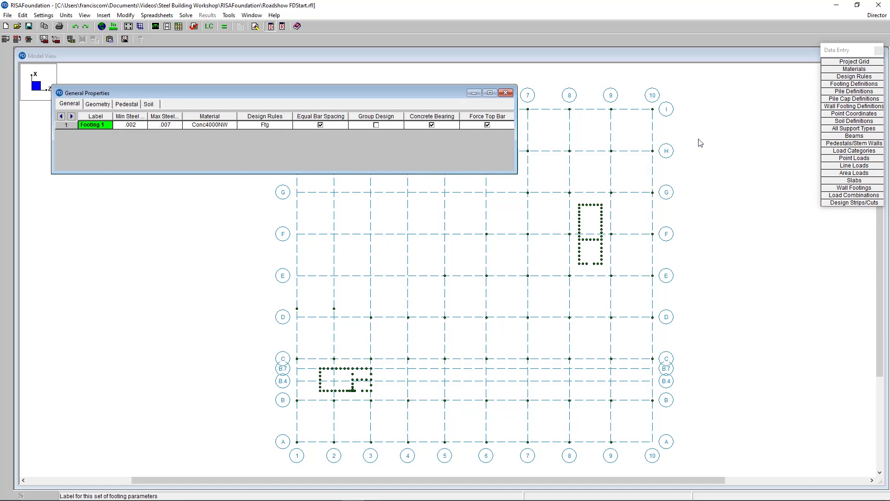
- Set the Ftg design rule's maximum bending check and maximum shear check to .9, and show its footing/pile cap rebar parameters
left_click(844, 78)
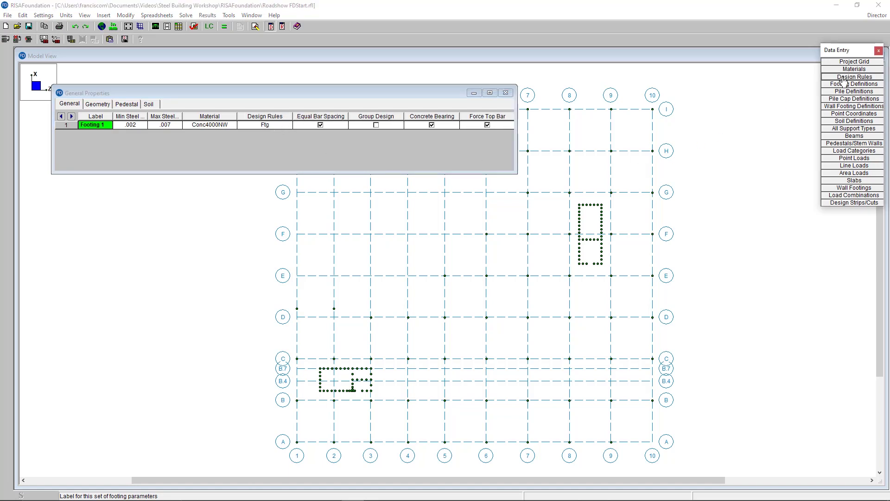
left_click_drag(264, 105, 255, 145)
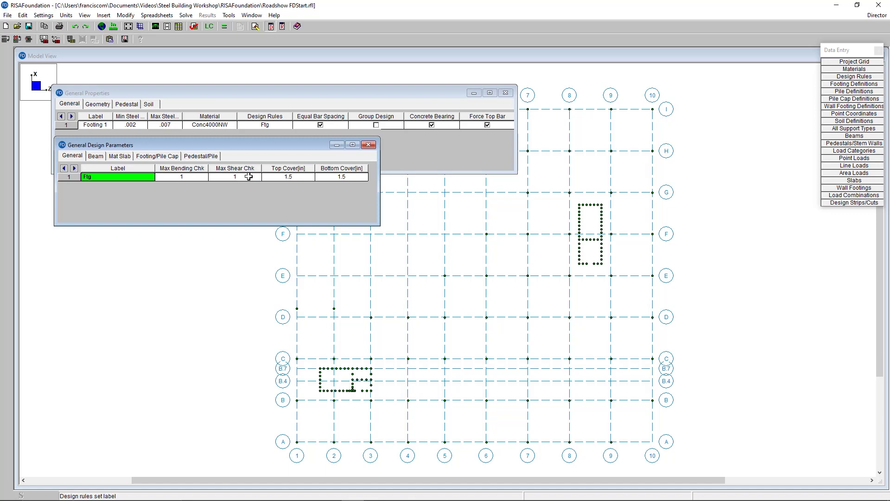
left_click(197, 176)
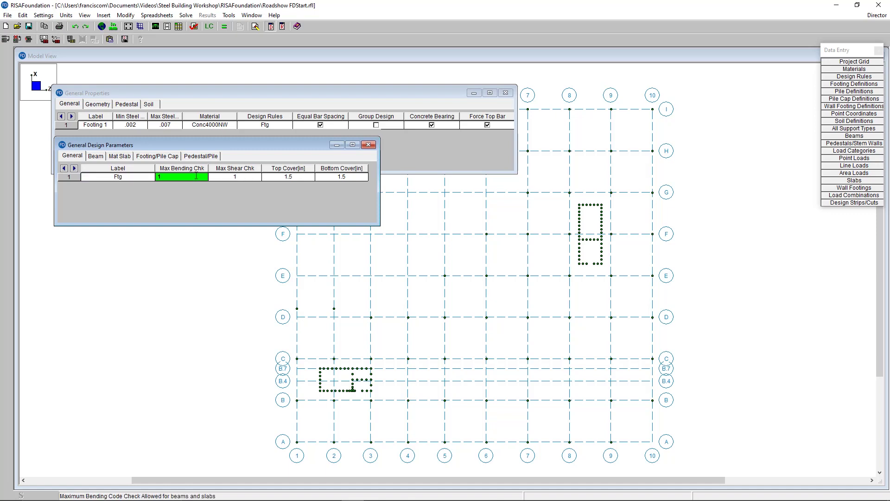
type(".9")
key("Tab")
type(".9")
key("Tab")
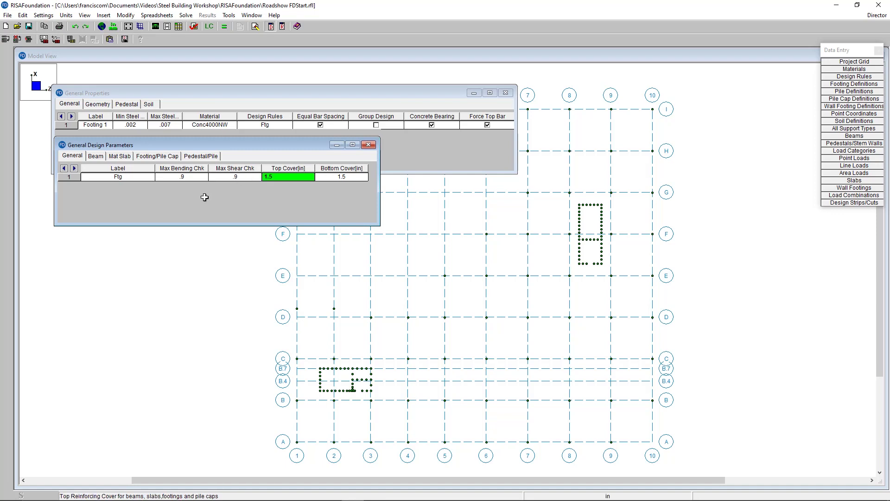
left_click(169, 157)
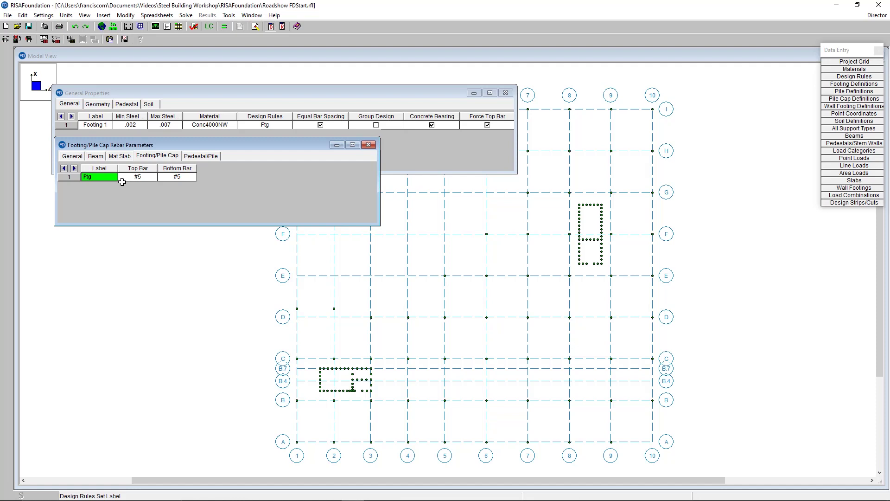
- Show the pedestal properties of the footing definitions and widen the Shape column
left_click(167, 92)
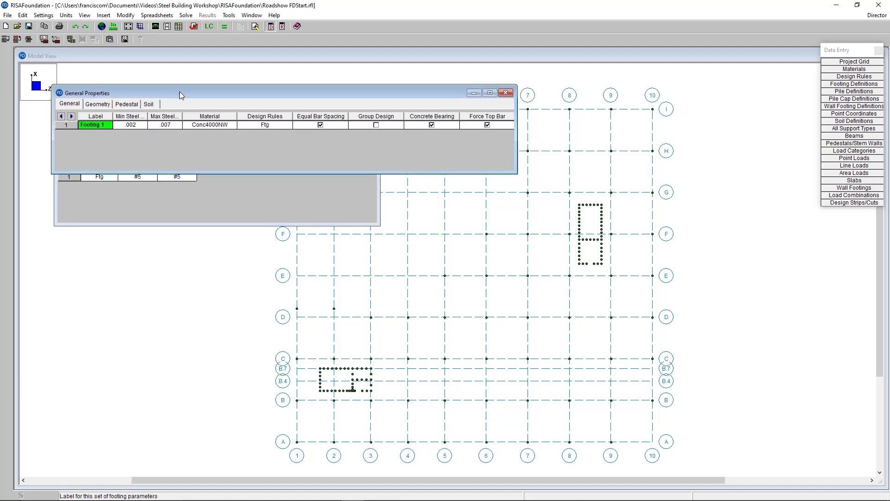
left_click(131, 106)
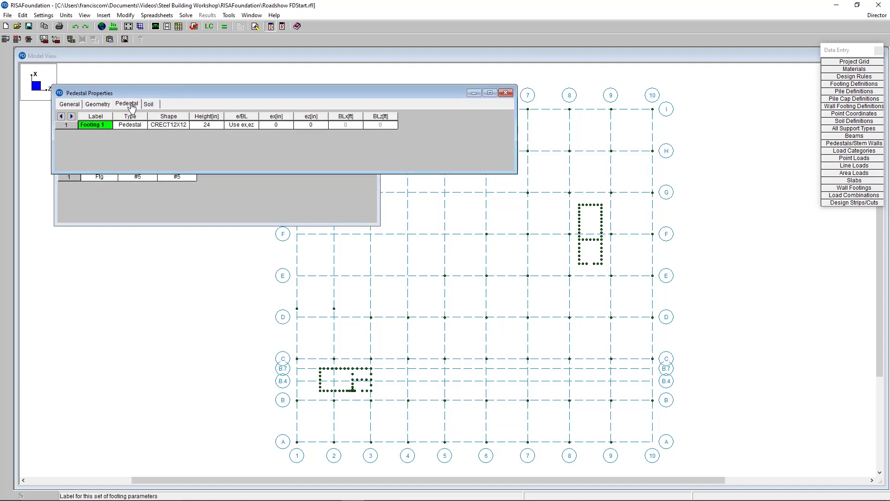
left_click_drag(189, 115, 194, 115)
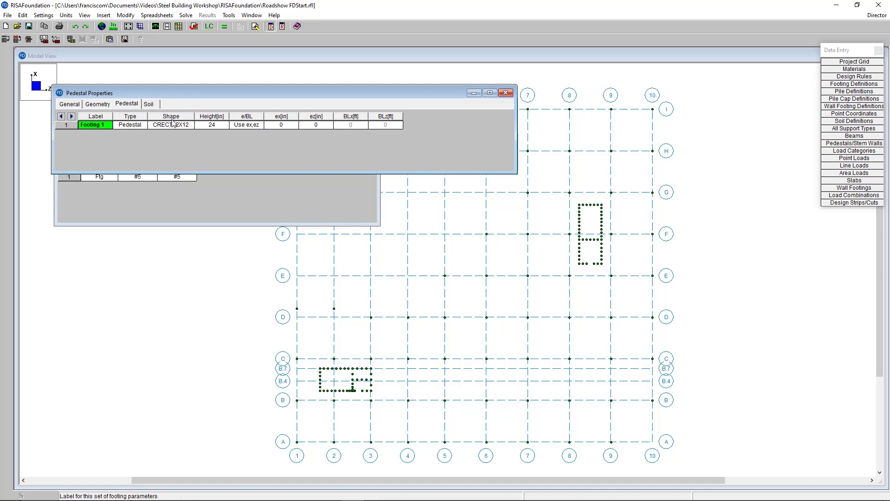
- Set Footing 1's pedestal type to Post
left_click(139, 125)
left_click(143, 126)
left_click(134, 136)
left_click(163, 125)
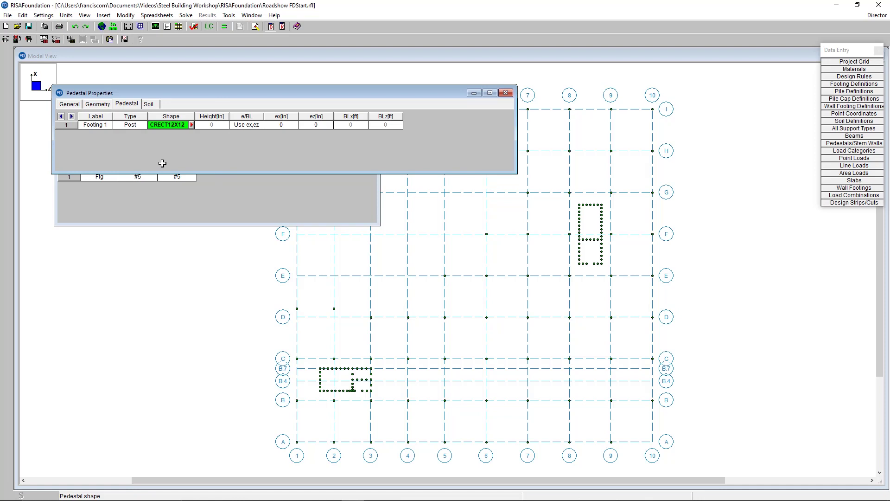
- Switch Footing 1's type back to Pedestal
left_click(139, 125)
left_click(142, 126)
left_click(137, 143)
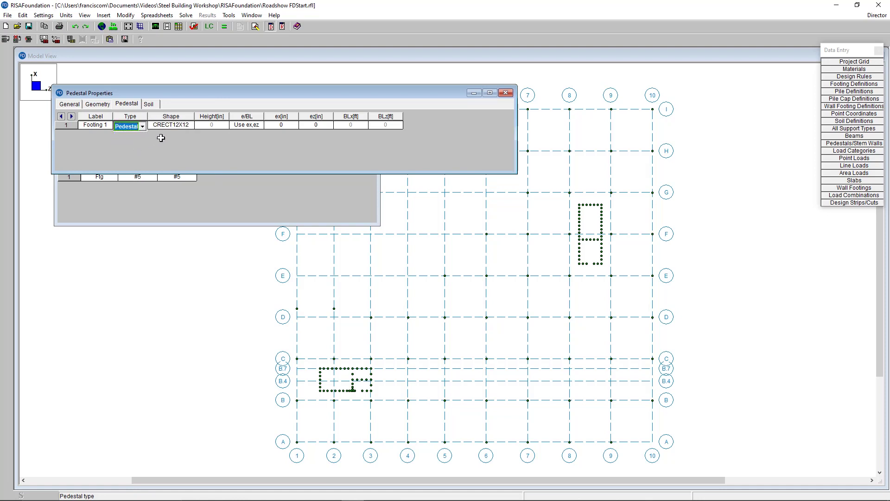
left_click(283, 125)
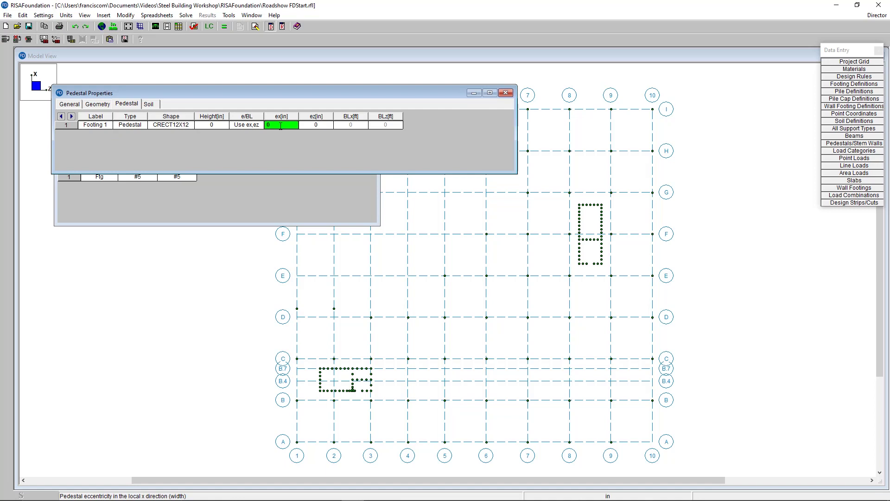
- Open the help for the e/BL setting, read the Boundaries and Eccentricities section, and place the help window below the pedestal properties
left_click(256, 125)
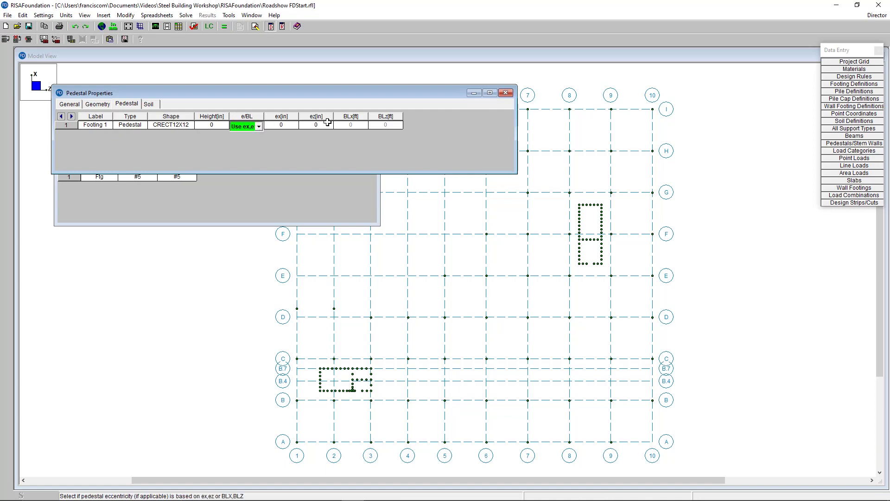
key("F1")
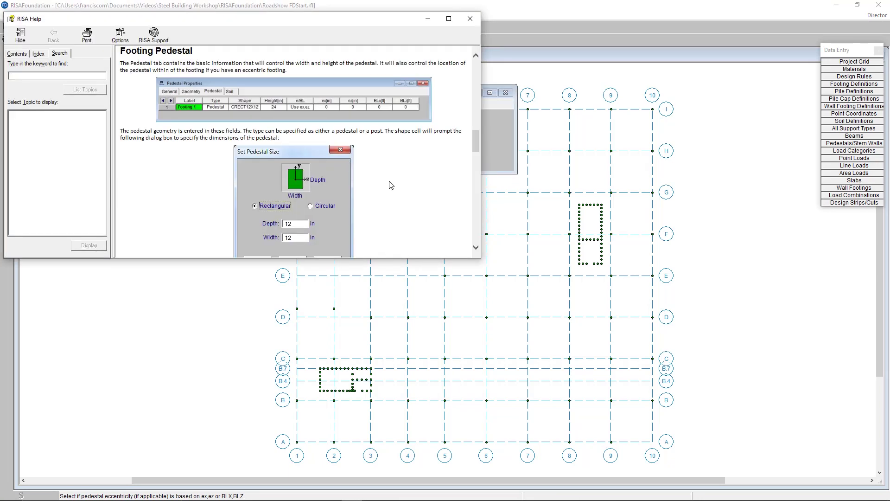
scroll(389, 195, "down", 5)
scroll(390, 202, "down", 3)
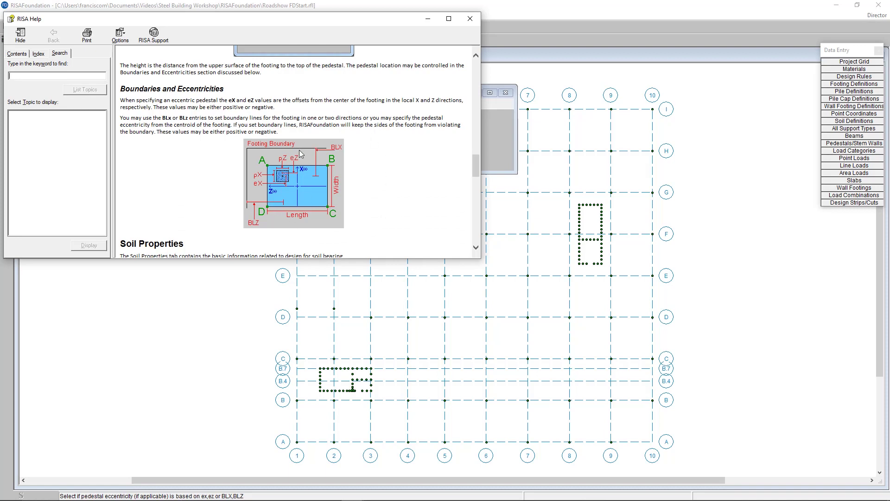
left_click_drag(336, 20, 371, 185)
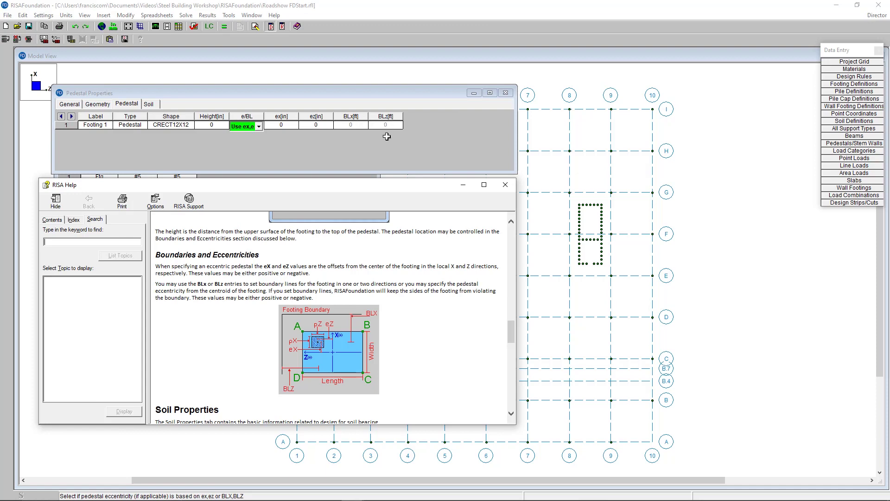
- Widen the e/BL column and set Footing 1's pedestal location option to Use BLx,BLz
left_click_drag(263, 114, 290, 115)
left_click(285, 127)
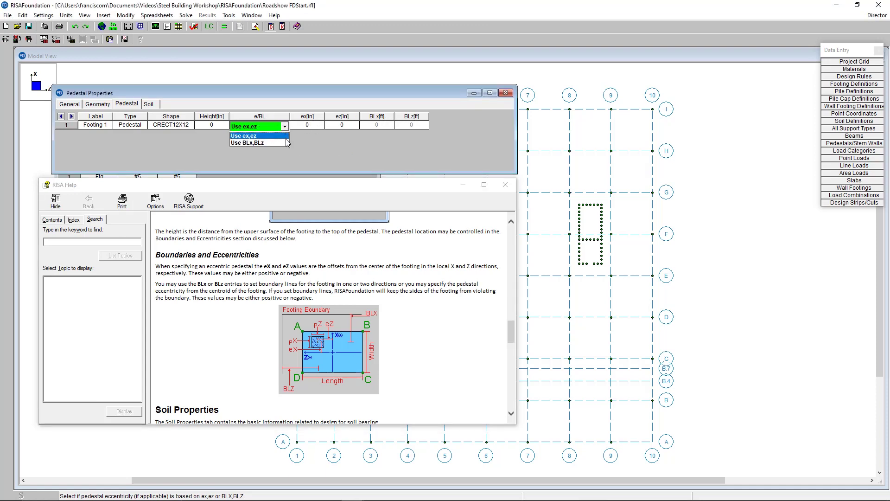
left_click(261, 144)
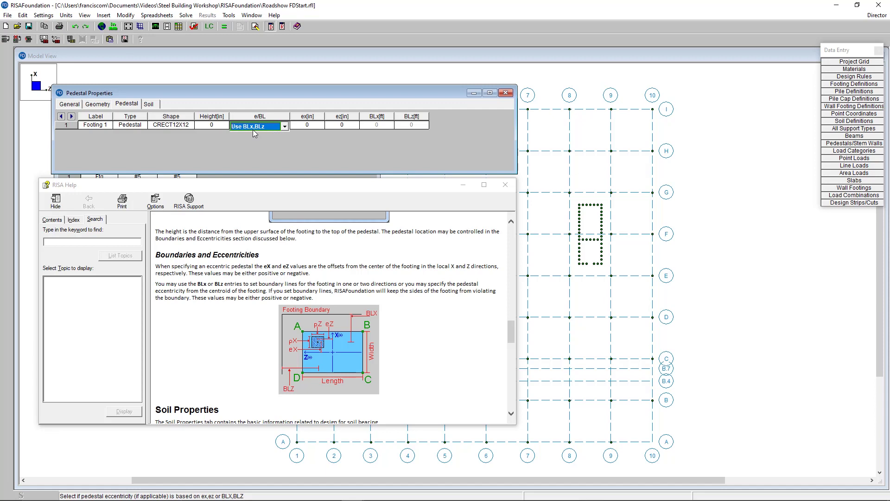
left_click(320, 126)
left_click(378, 126)
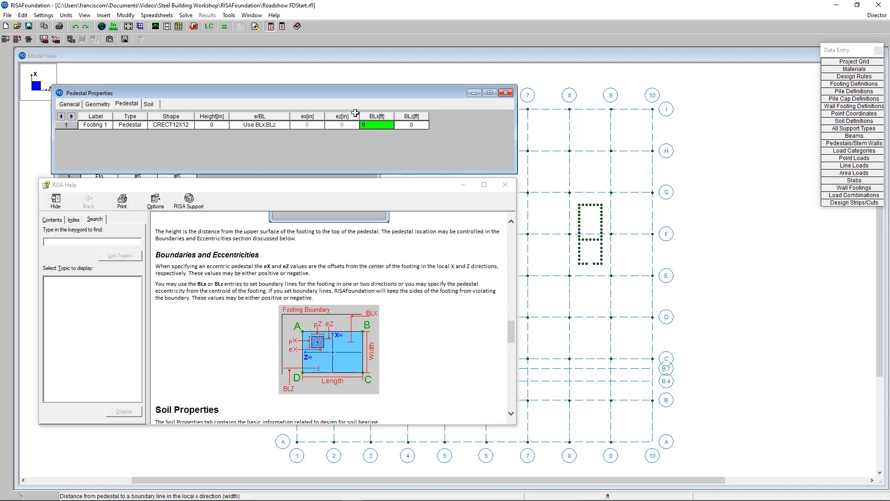
- Return Footing 1's e/BL option to Use ex,ez
left_click(285, 125)
left_click(284, 126)
left_click(255, 135)
left_click(307, 125)
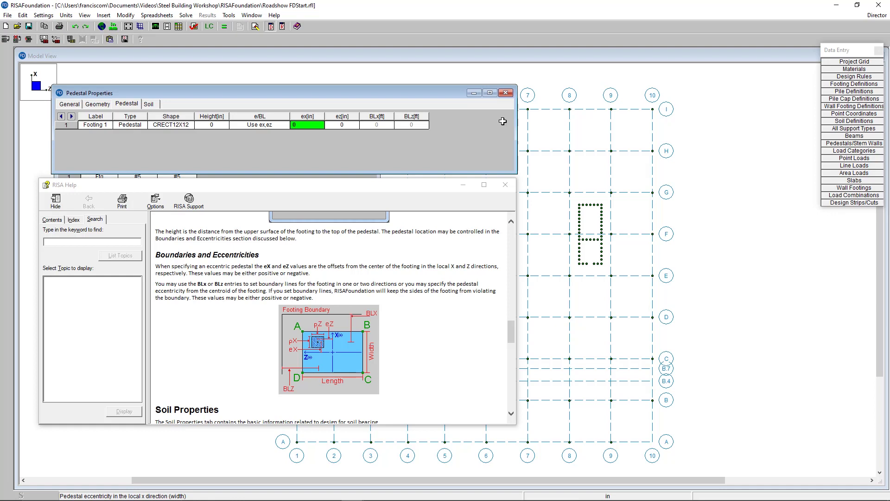
- Close the pedestal properties, the footing/pile cap rebar parameters and the help window
left_click(273, 126)
left_click(284, 127)
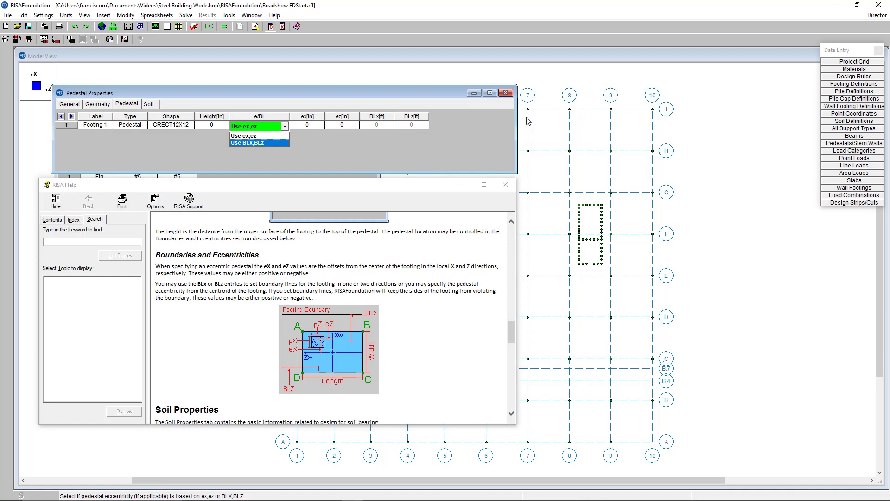
left_click(507, 95)
left_click(507, 95)
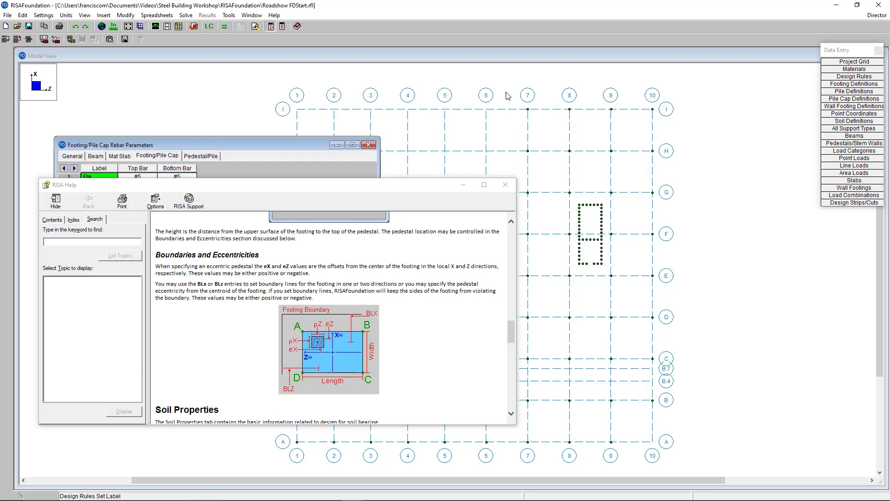
left_click(375, 145)
left_click(505, 185)
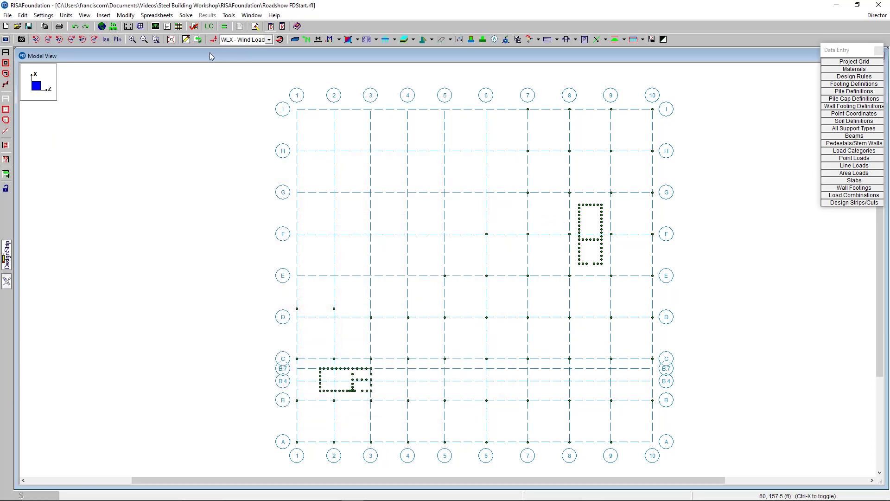
- Start drawing beams with the Conc4000NW material set, a depth of 36 in and a width of 24 in
left_click(186, 39)
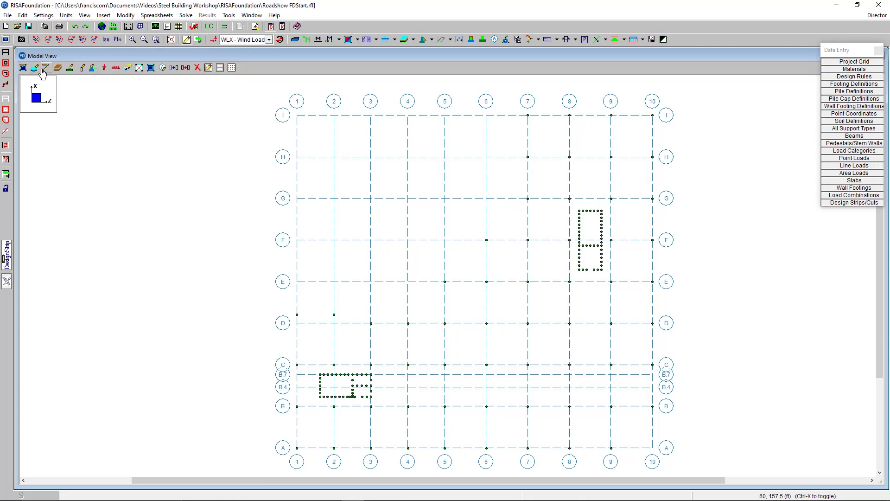
left_click(42, 70)
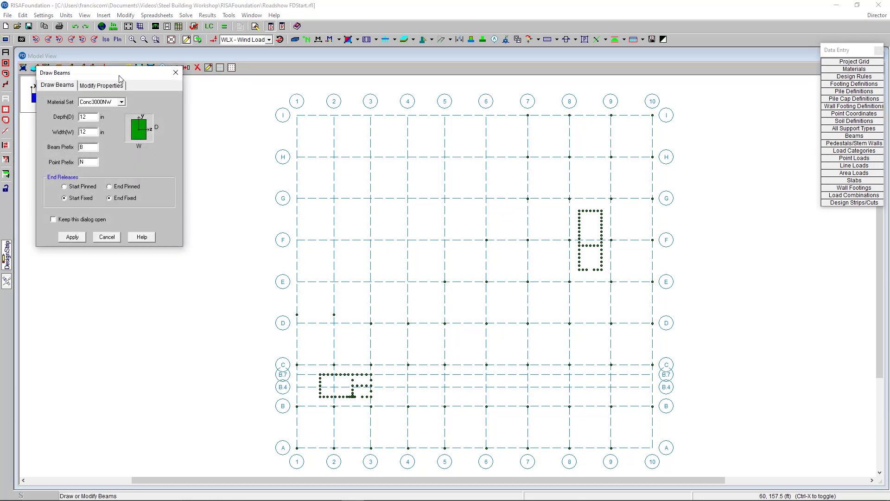
left_click_drag(120, 77, 140, 145)
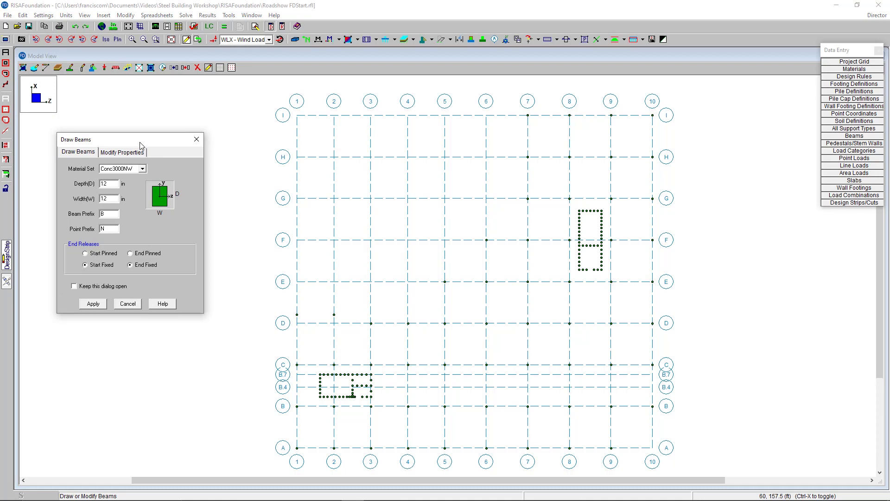
double_click(117, 184)
double_click(117, 197)
left_click(142, 169)
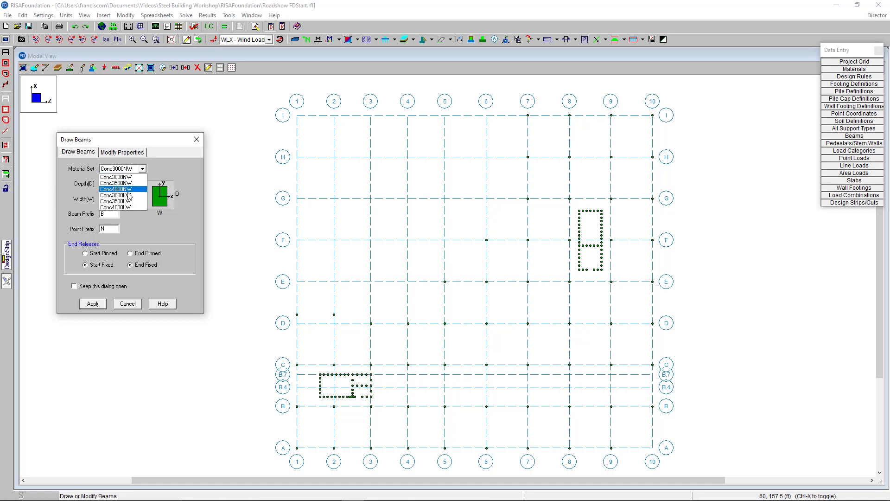
left_click(138, 189)
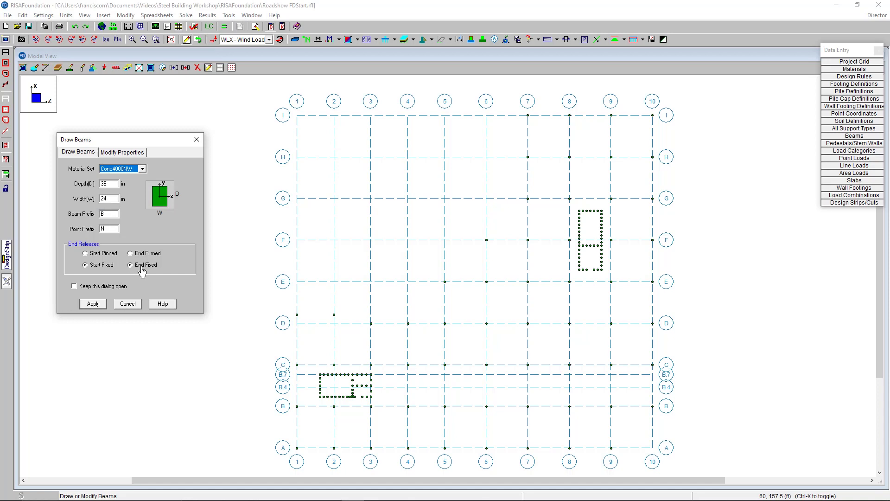
left_click(93, 303)
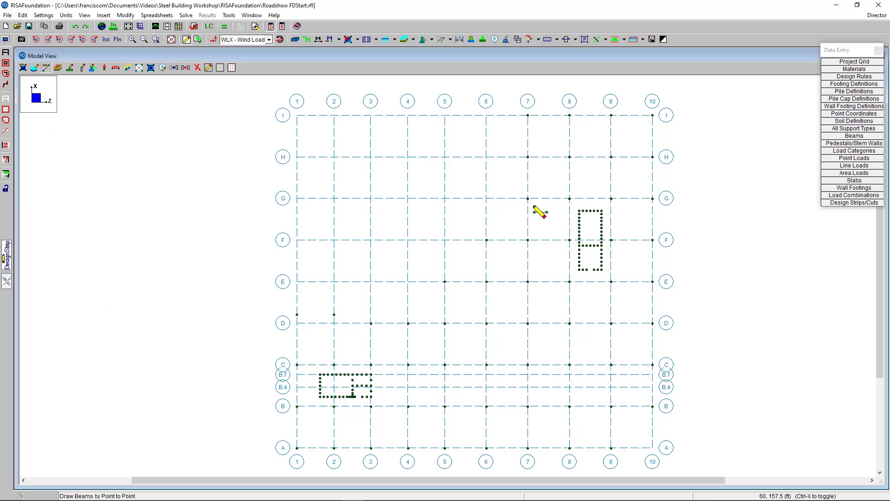
- Draw two connected beams along grid line 7, from I to H and from H to G
left_click(528, 116)
left_click(528, 158)
left_click(528, 198)
right_click(407, 137)
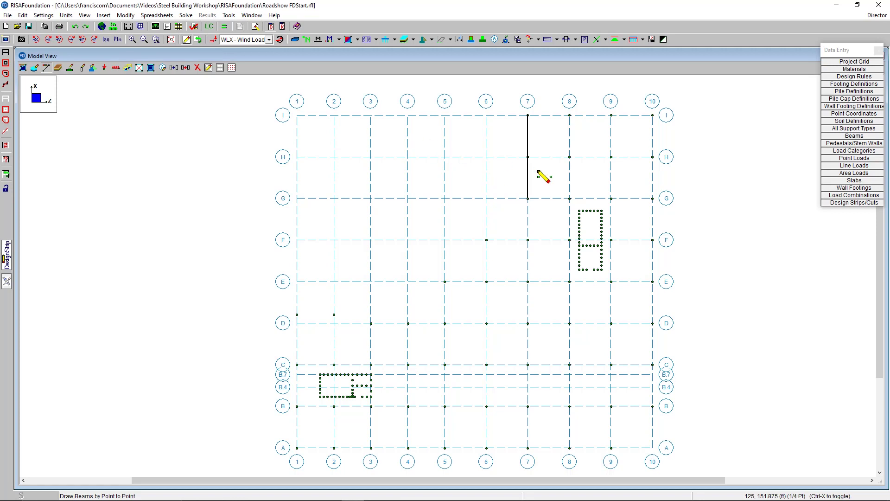
- Draw a beam along grid line I from 9 to 10, and display the beams as rendered shapes
left_click(611, 115)
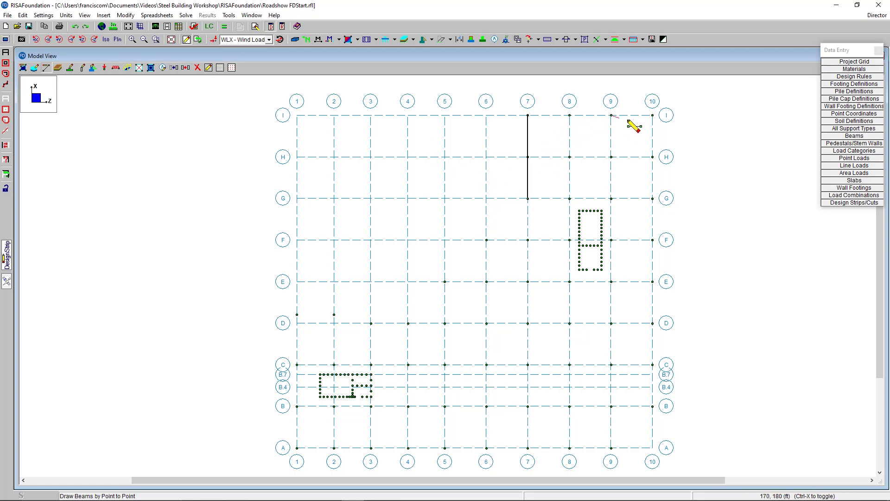
left_click(653, 115)
right_click(717, 124)
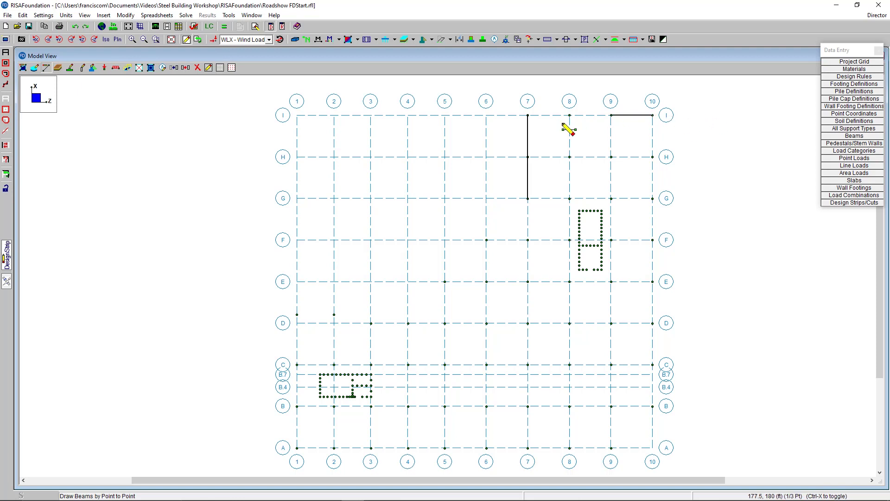
left_click(295, 40)
right_click(512, 163)
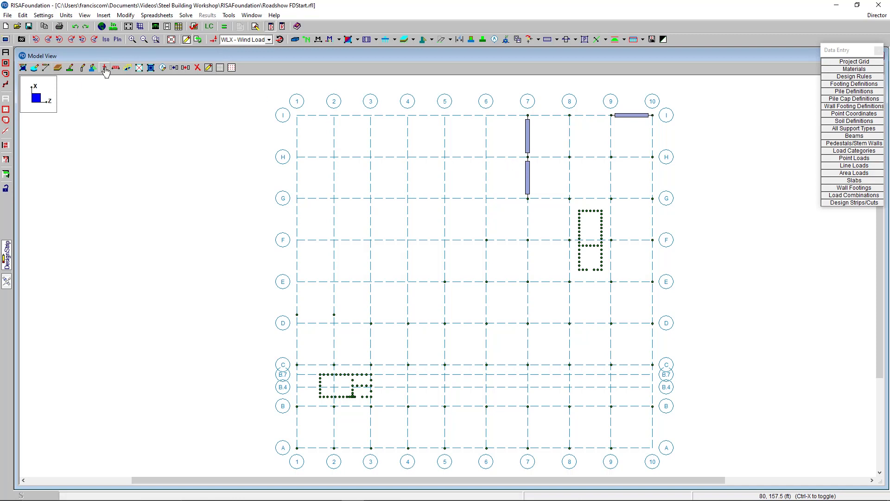
- Start drawing slabs with a thickness of 24 in and the Conc4000NW material set
left_click(23, 69)
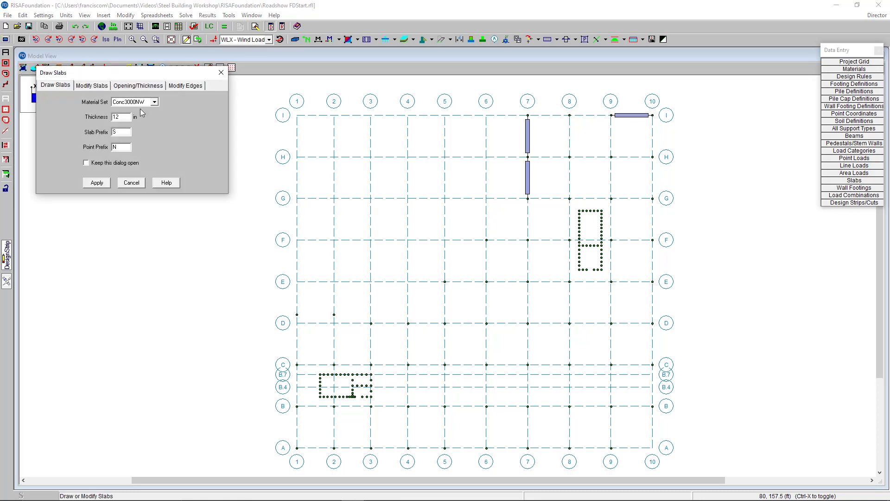
double_click(123, 118)
type("24")
left_click(154, 102)
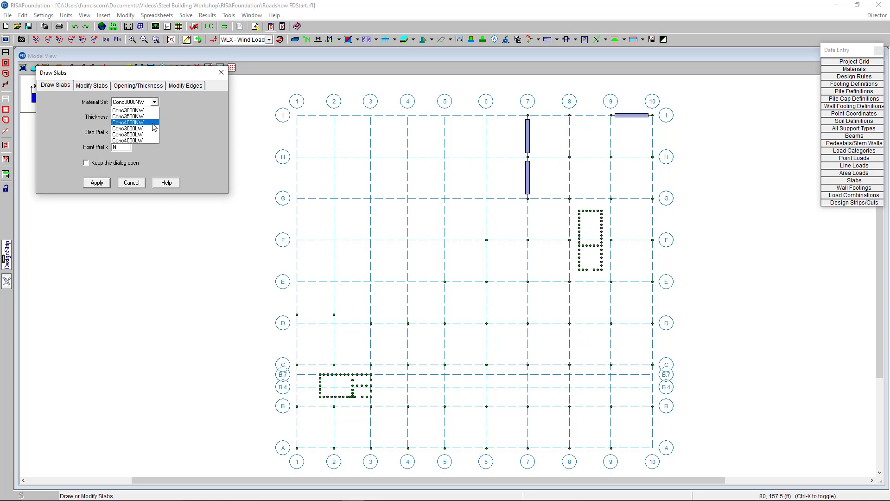
left_click(154, 122)
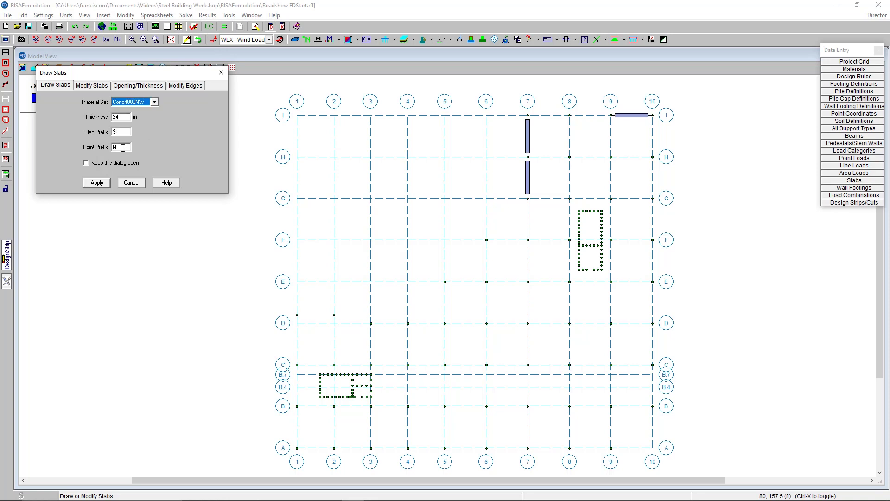
left_click(96, 183)
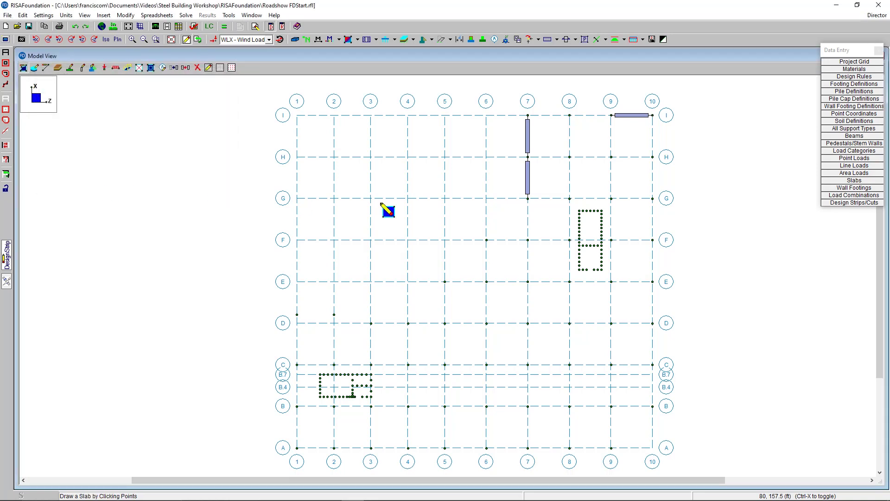
- Draw a rectangular slab between grid lines 8 and 9, spanning from G to E around the wall points
left_click(571, 198)
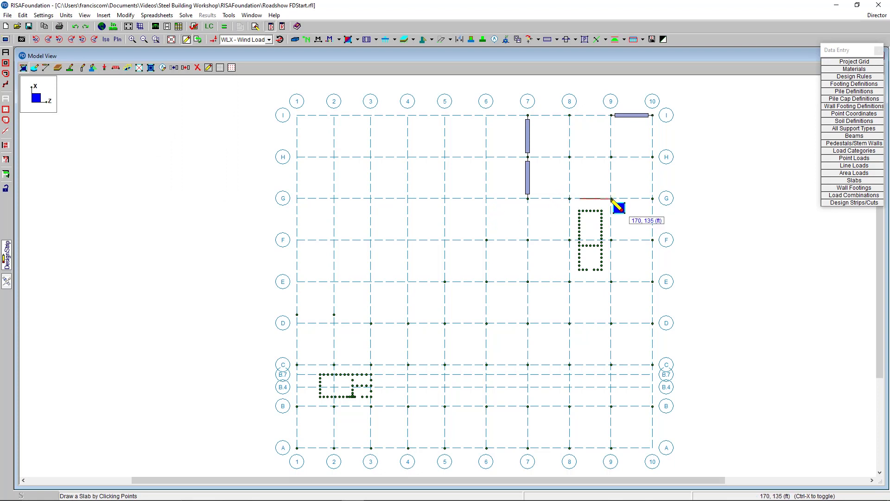
left_click(613, 278)
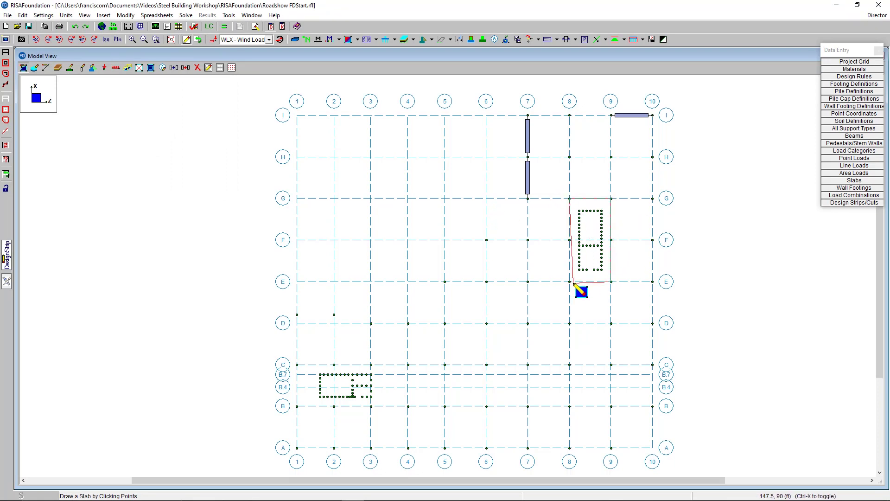
left_click(570, 282)
left_click(570, 199)
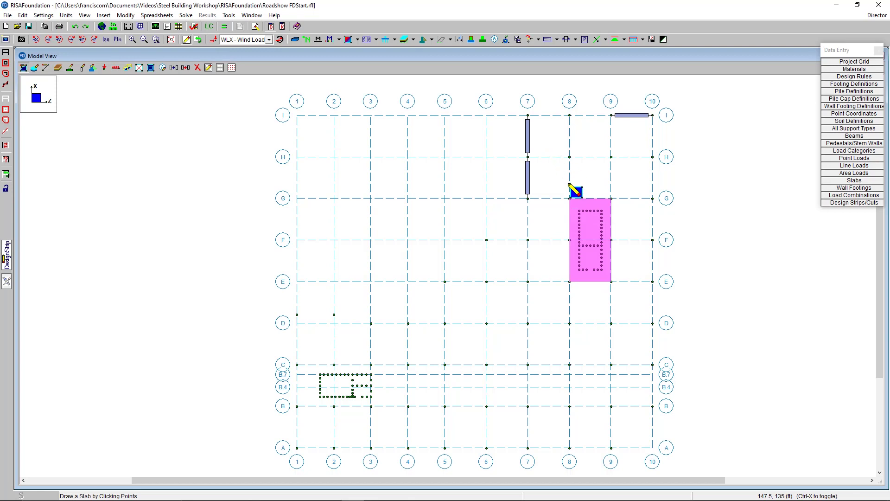
- Draw a rectangular slab between grid lines 1 and 4, spanning from C to B around the wall points
left_click(296, 365)
left_click(408, 365)
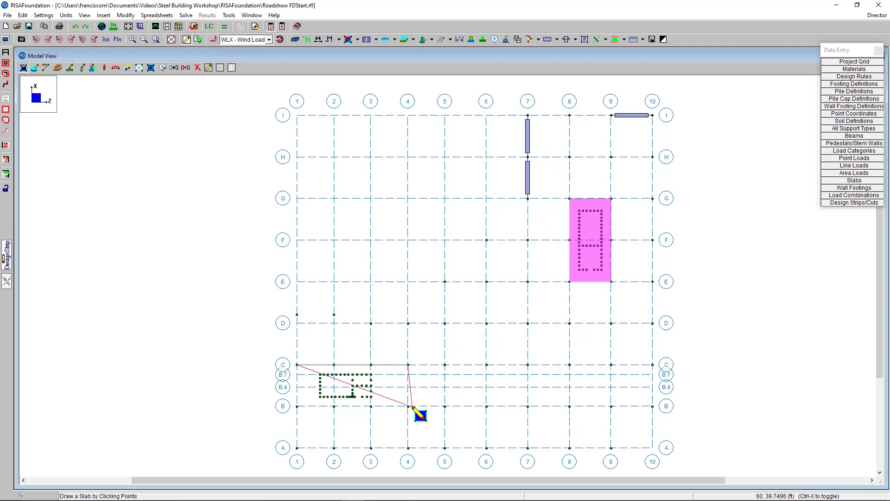
left_click(409, 406)
left_click(297, 406)
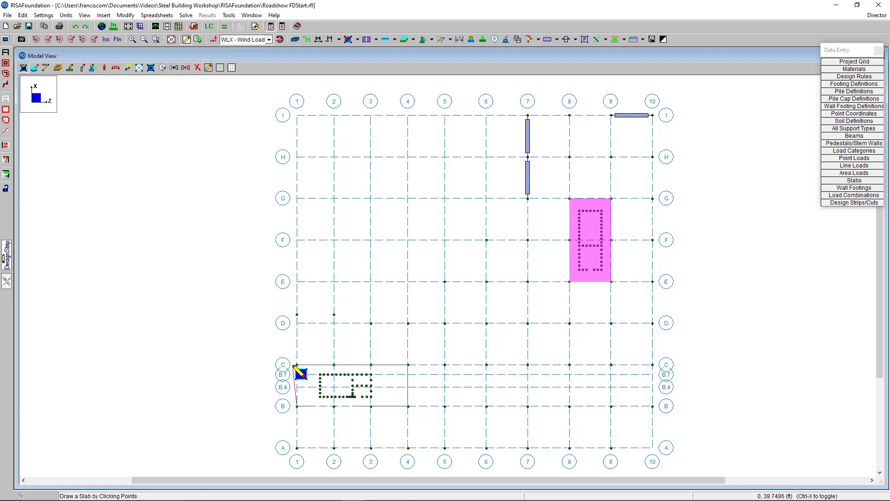
left_click(297, 365)
right_click(271, 334)
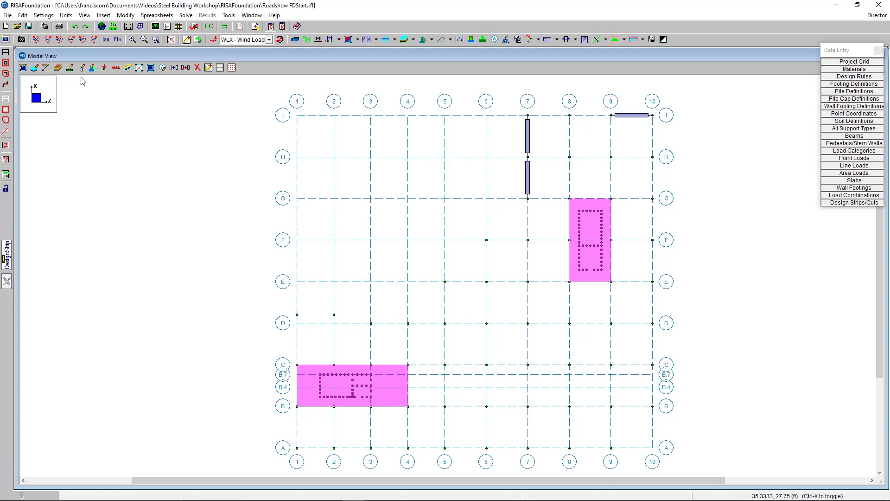
- Offset the edges of both slabs outward by a distance of 2 ft
left_click(151, 68)
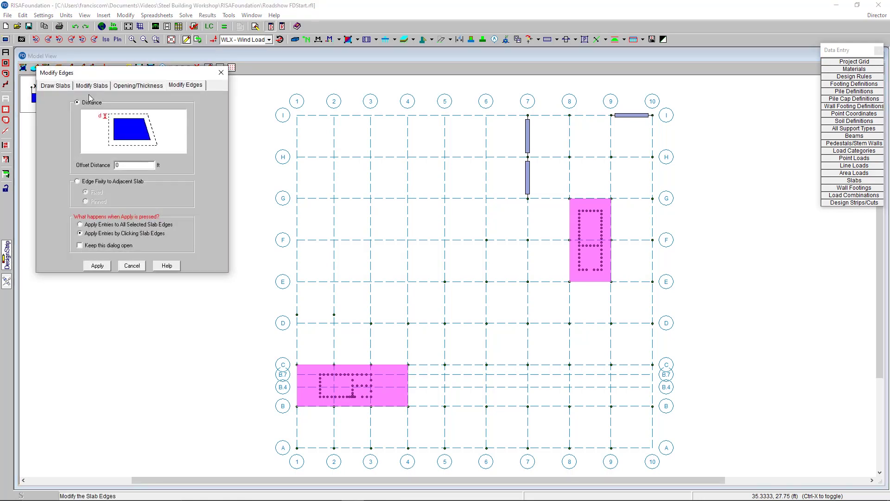
left_click_drag(111, 78, 138, 116)
double_click(155, 204)
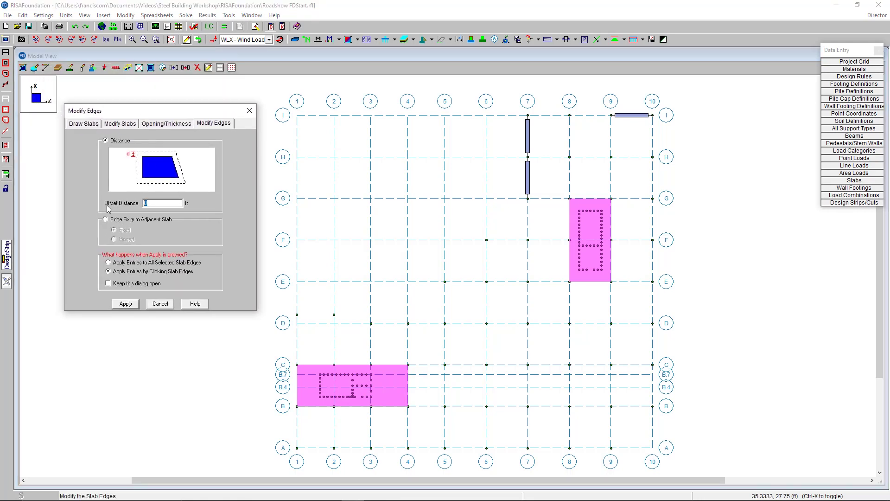
type("2")
left_click(126, 304)
left_click(393, 376)
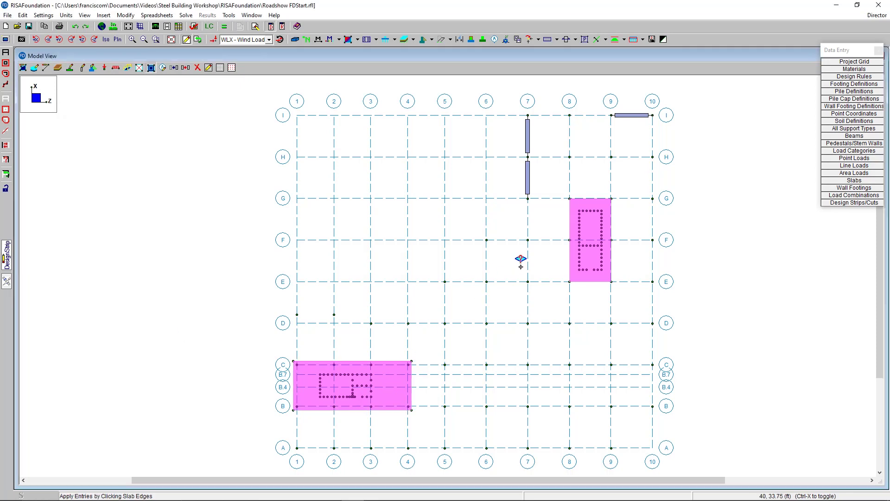
left_click(595, 199)
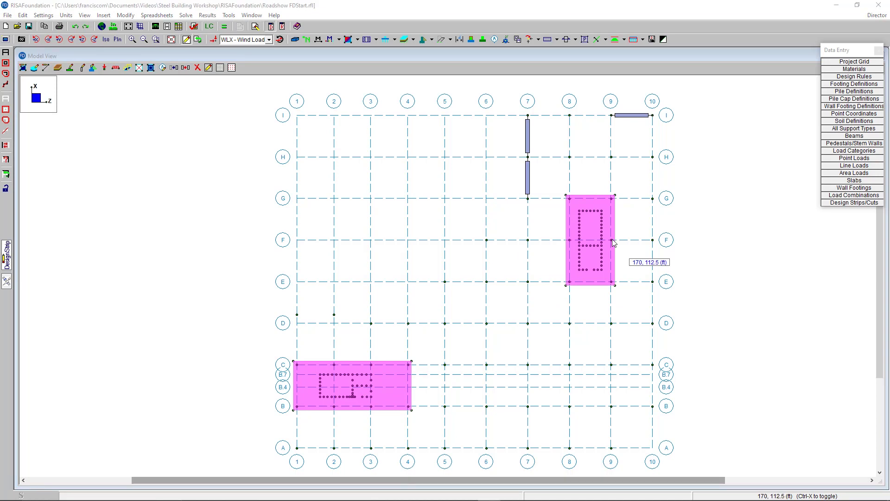
- Create a strip footing definition for a gravity-only wall, with a 12 in wall thickness and Conc4000NW wall material
left_click(92, 69)
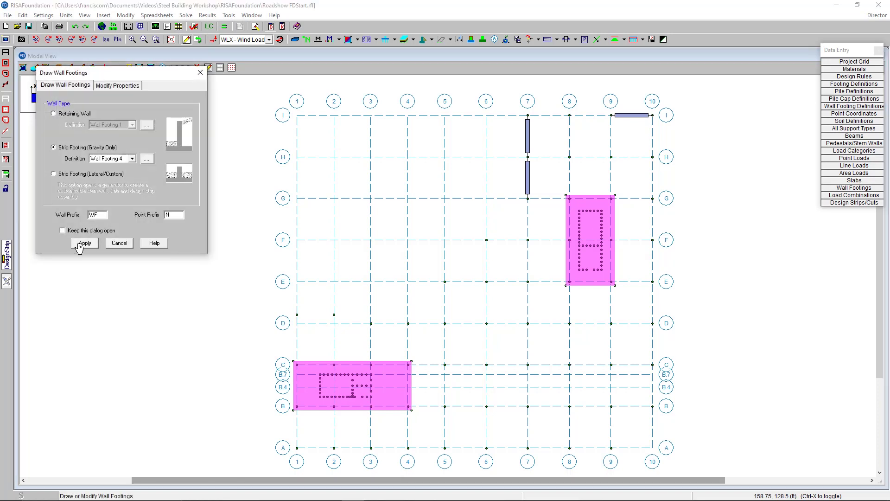
left_click(146, 160)
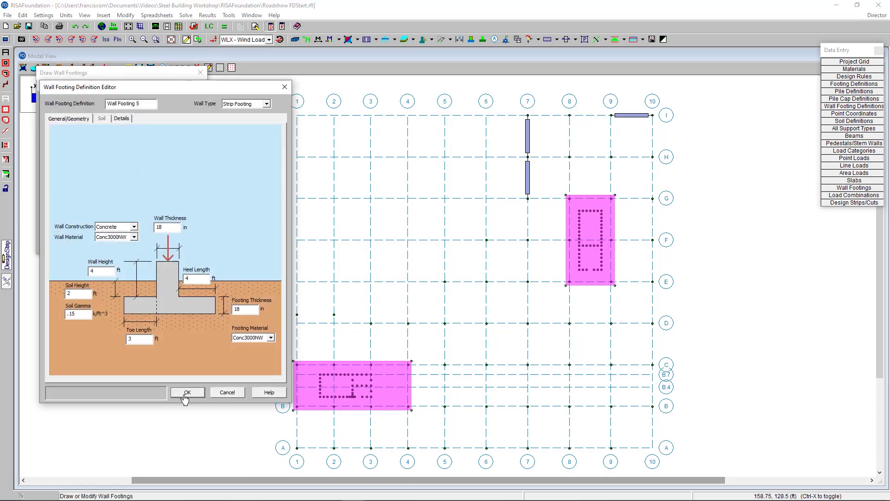
left_click_drag(162, 90, 271, 82)
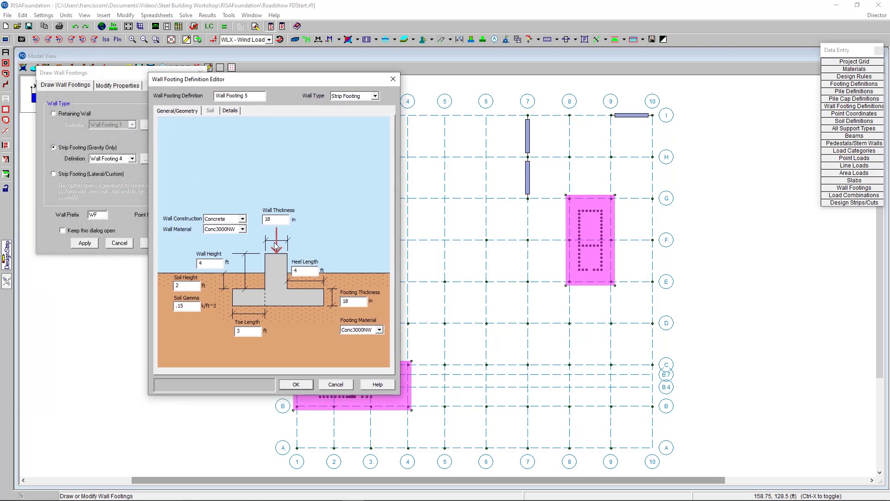
left_click(281, 221)
left_click(232, 230)
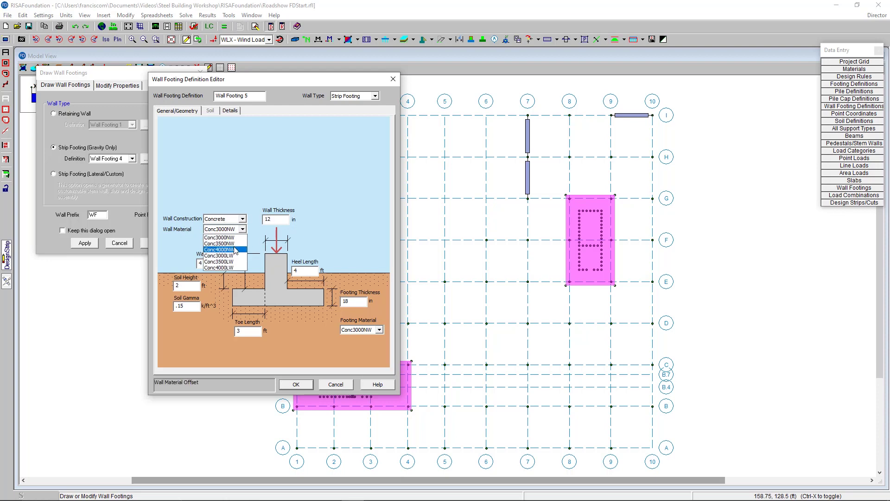
left_click(235, 250)
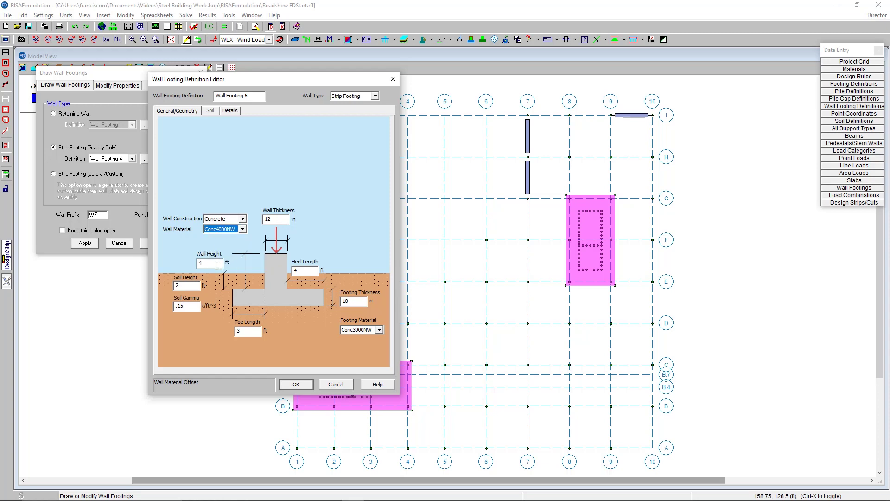
- Set the wall's exterior and interior vertical bar sizes to #6 and accept the wall footing definition
left_click(229, 111)
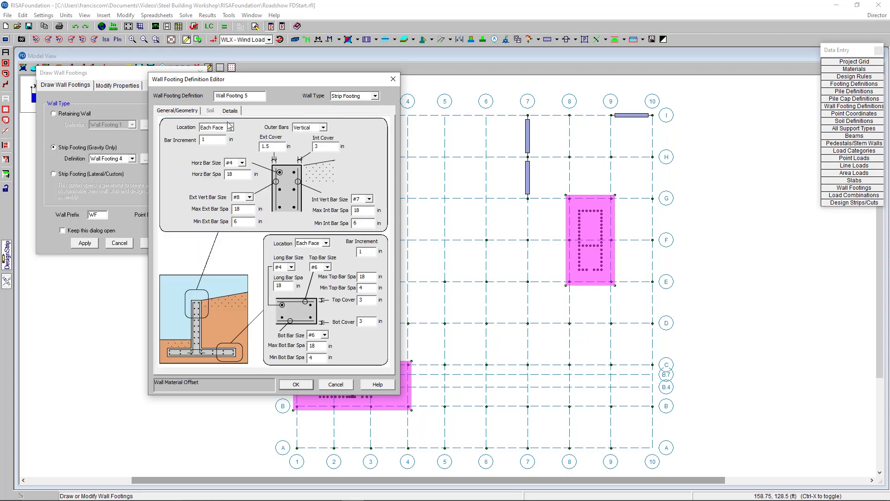
left_click(249, 198)
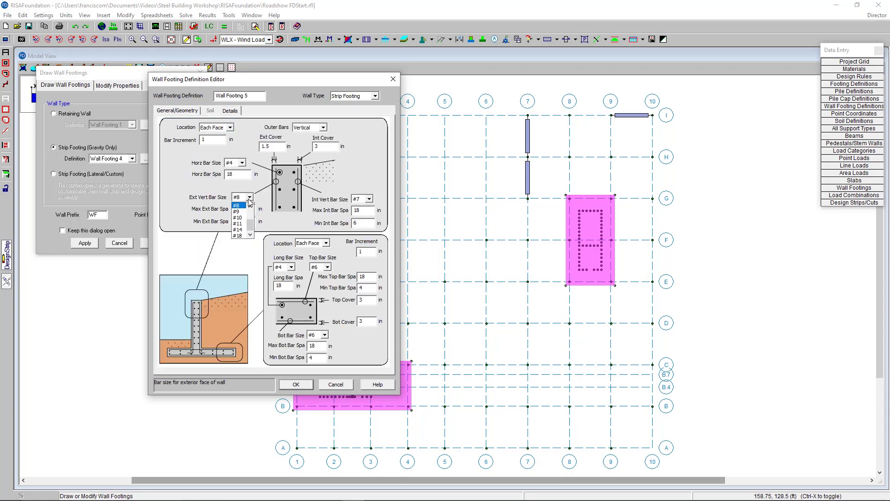
left_click(246, 210)
left_click(355, 201)
left_click(362, 223)
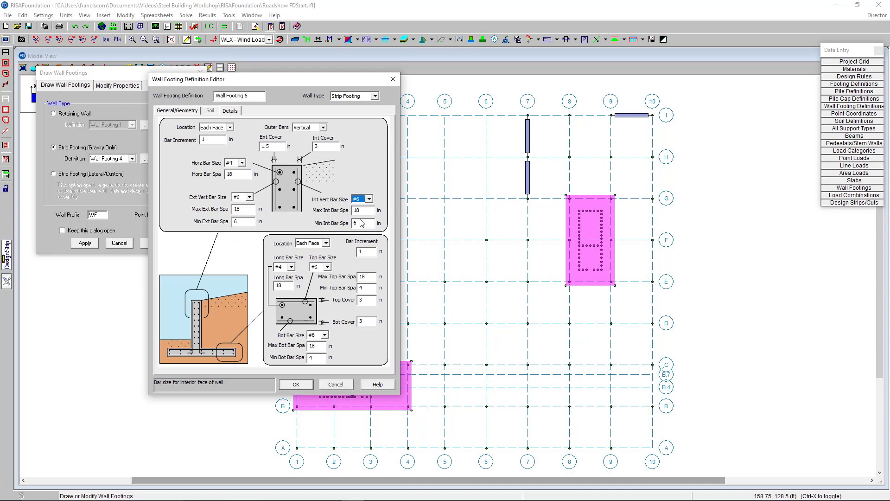
left_click(326, 146)
left_click(295, 385)
- Draw a strip wall footing along grid line 10 from G to E
left_click(85, 243)
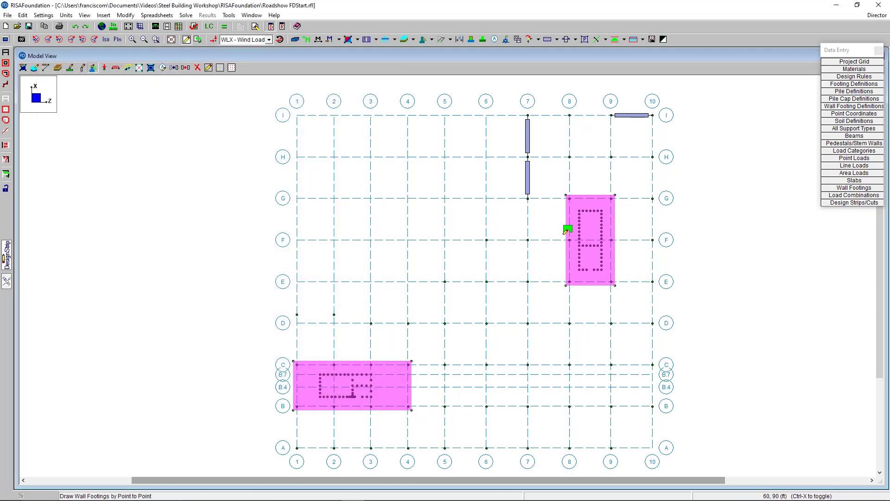
left_click(652, 198)
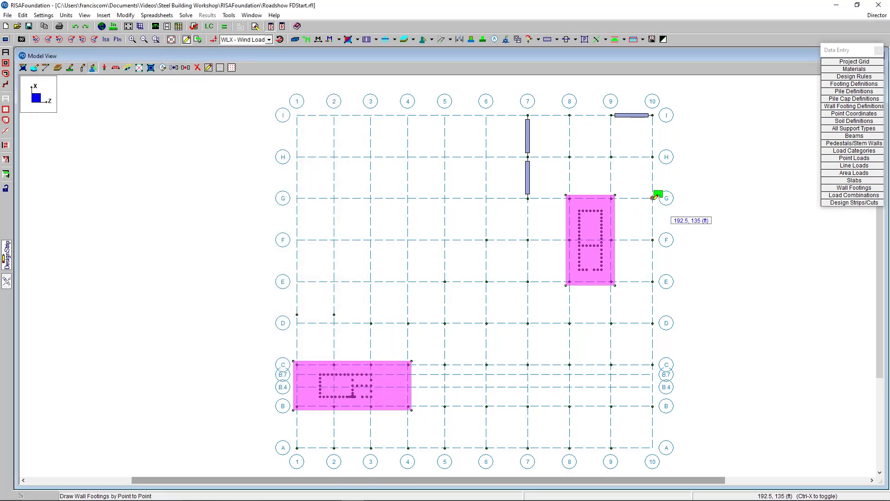
left_click(653, 281)
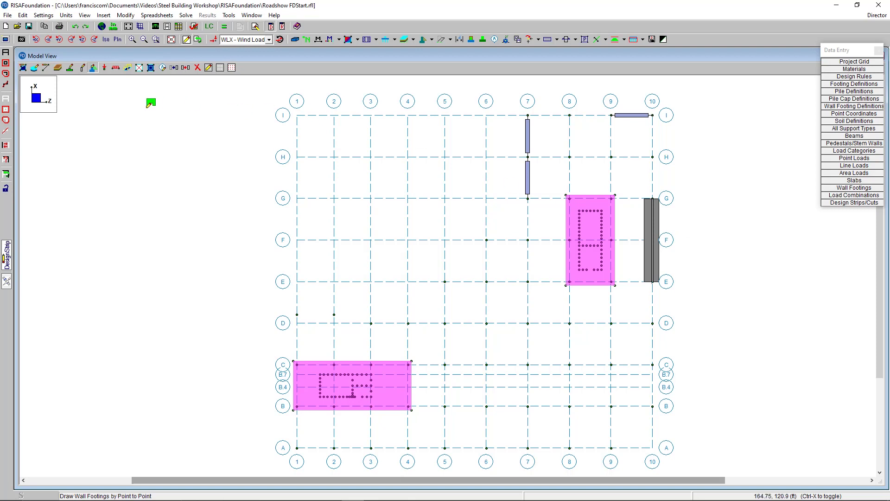
- Assign Footing 1 to the points on grid lines I and H between 7 and 10
left_click(70, 68)
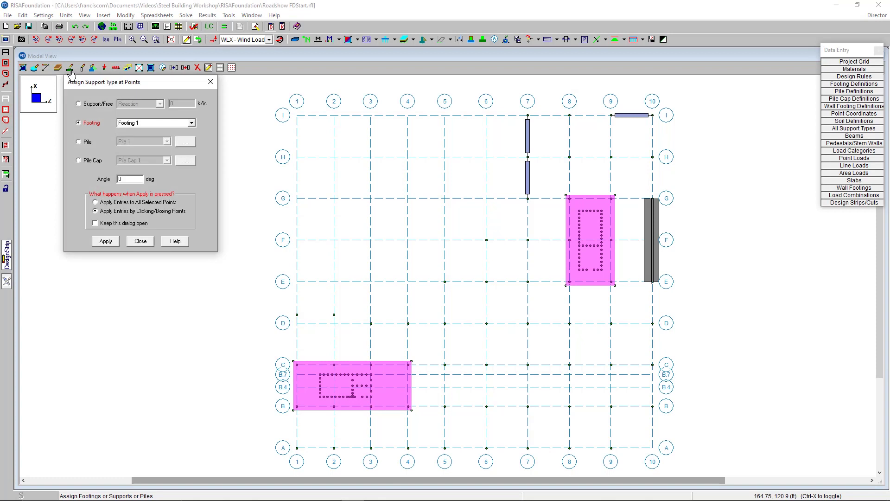
key("Return")
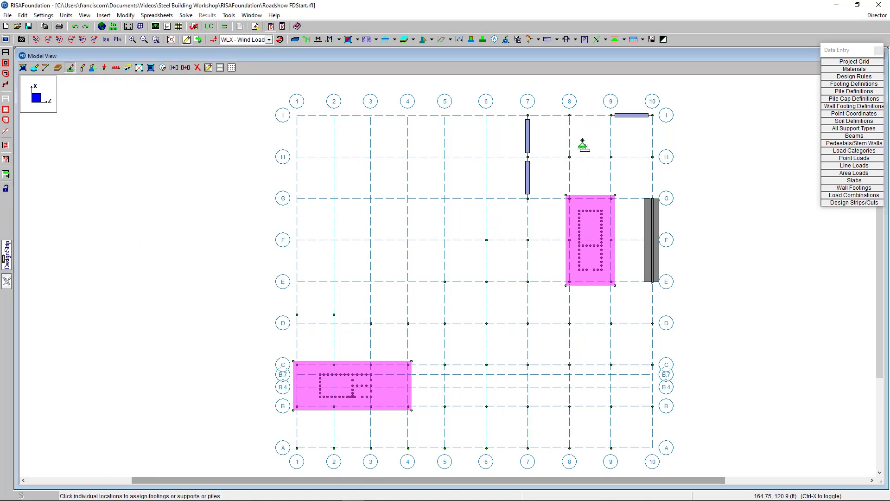
left_click_drag(489, 98, 711, 187)
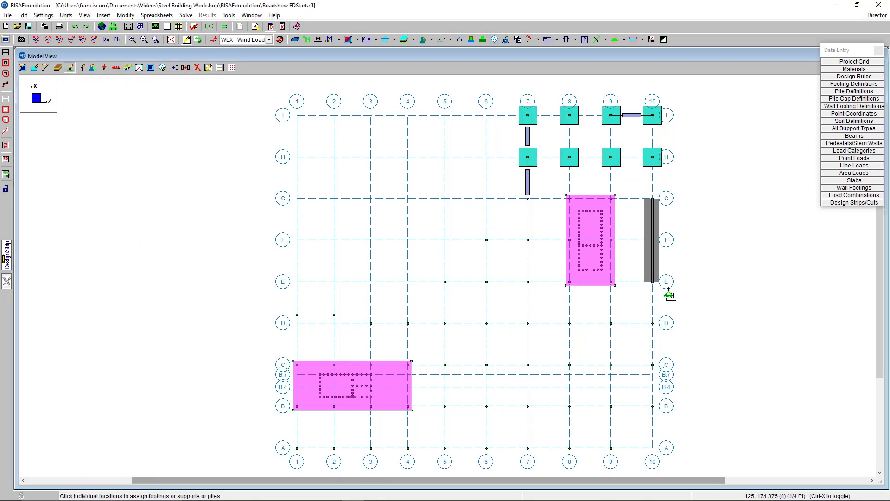
- Assign the footing along grid line 7 from G to A and to the points from 8 to 10 below grid line E
left_click_drag(511, 187, 552, 452)
left_click_drag(557, 305, 678, 426)
left_click_drag(640, 464, 558, 434)
- Assign the footing to the remaining points between grid lines 1 and 6 outside the slab, including 6/F, and finish assigning
left_click_drag(265, 245, 501, 357)
left_click(487, 239)
left_click_drag(285, 437, 529, 471)
left_click_drag(427, 349, 507, 432)
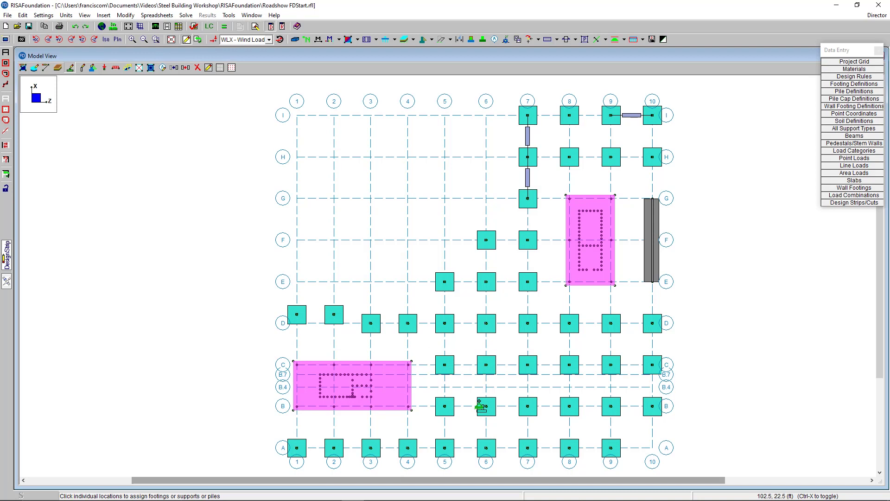
right_click(487, 409)
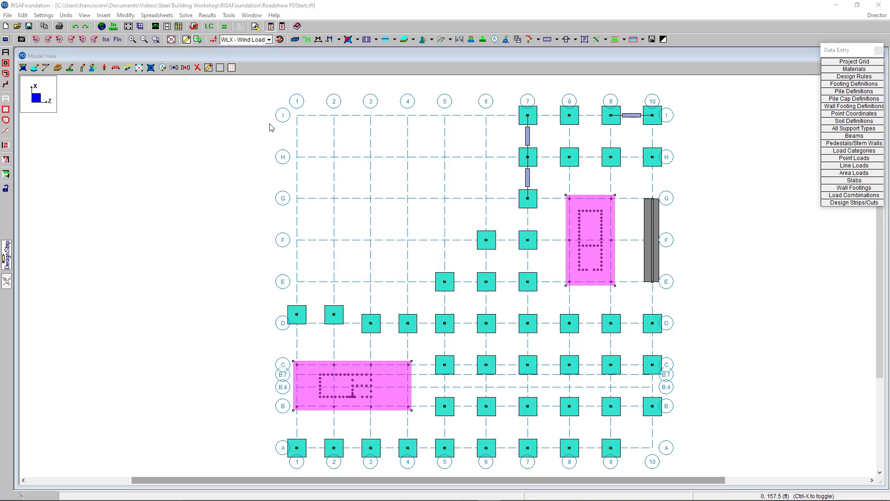
- Generate 2018 IBC Strength load combinations for the United States with X + Z with Eccentric wind and seismic options
left_click(209, 28)
left_click(209, 28)
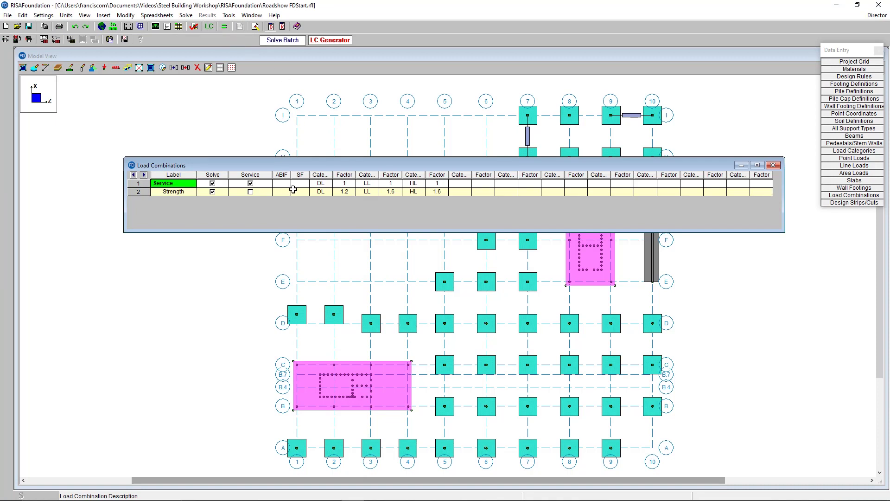
left_click(331, 40)
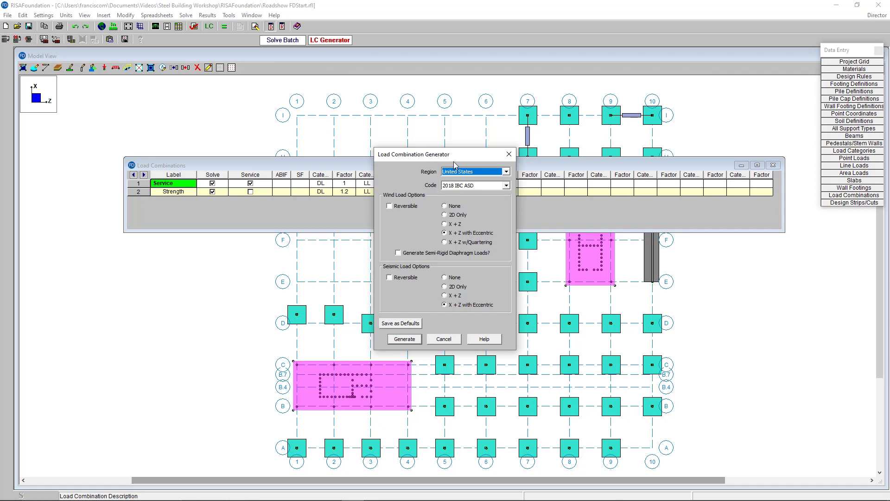
left_click(477, 185)
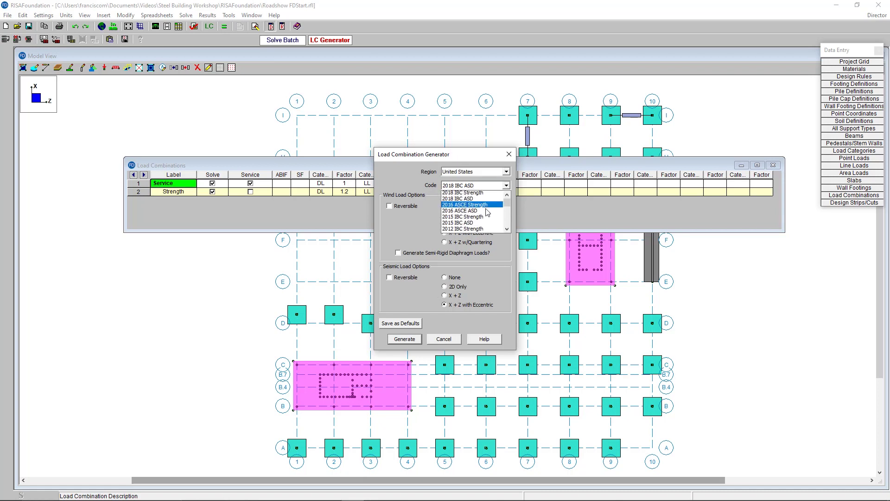
key("Escape")
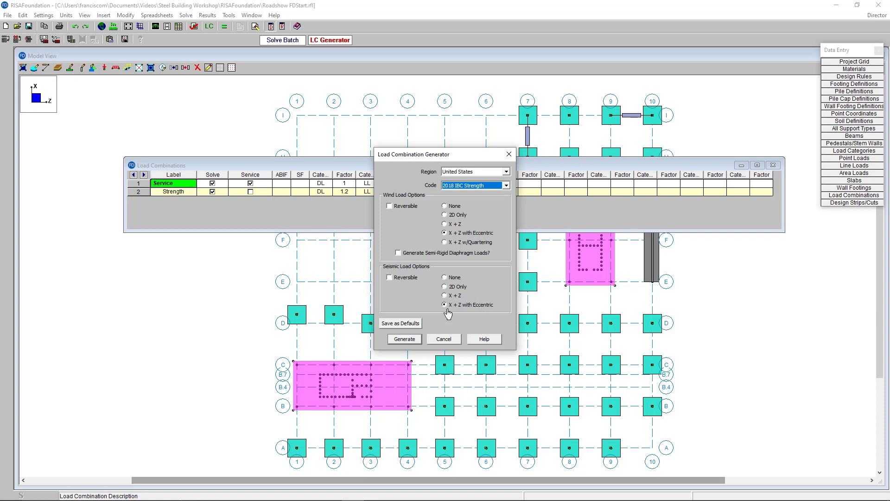
left_click(405, 339)
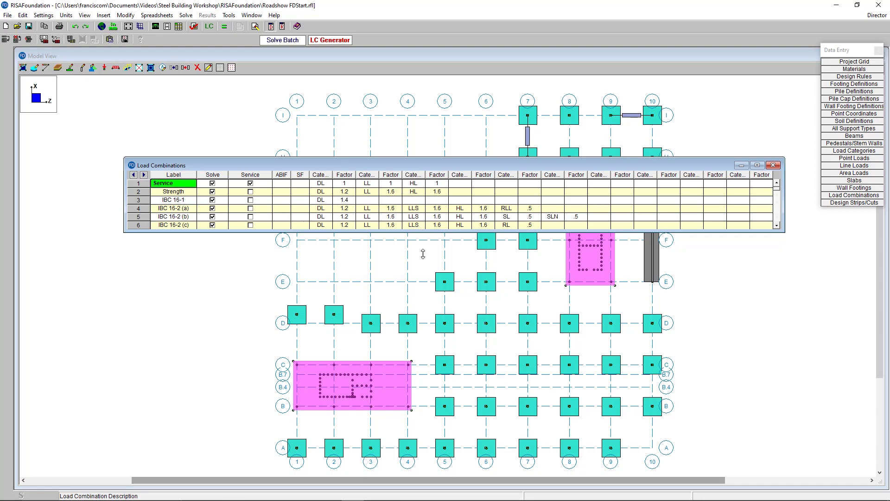
- Add 2018 IBC ASD load combinations with X + Z with Eccentric wind and seismic options, and review the list in an enlarged spreadsheet
left_click_drag(423, 248, 413, 325)
left_click(327, 40)
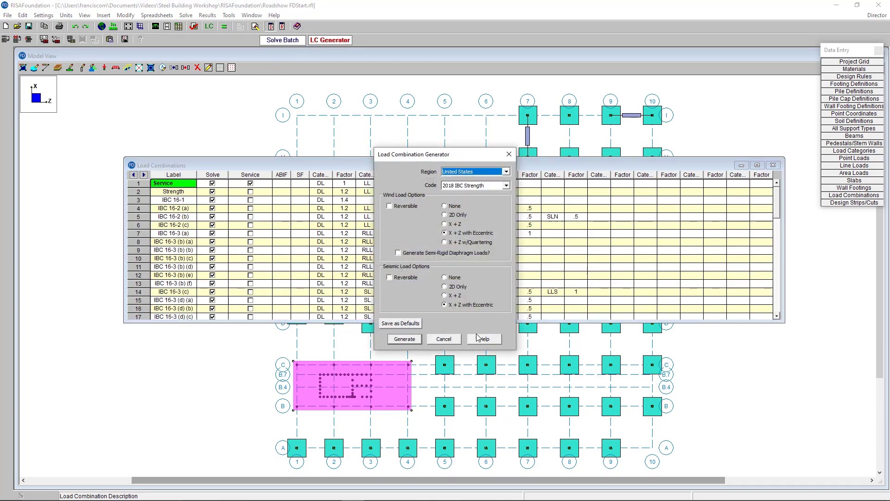
left_click(495, 185)
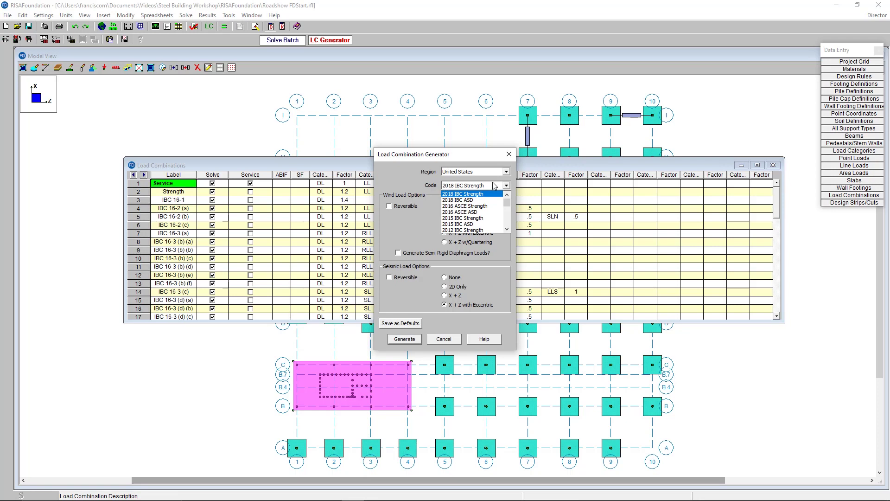
left_click(468, 201)
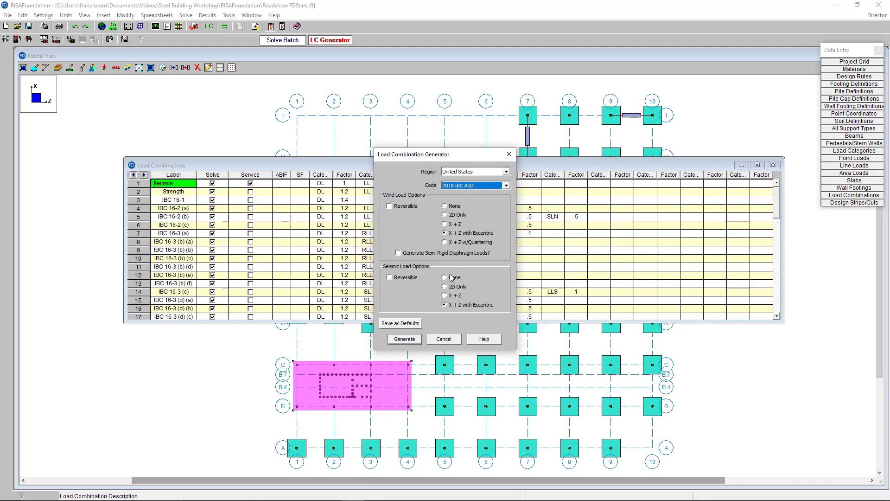
left_click(404, 339)
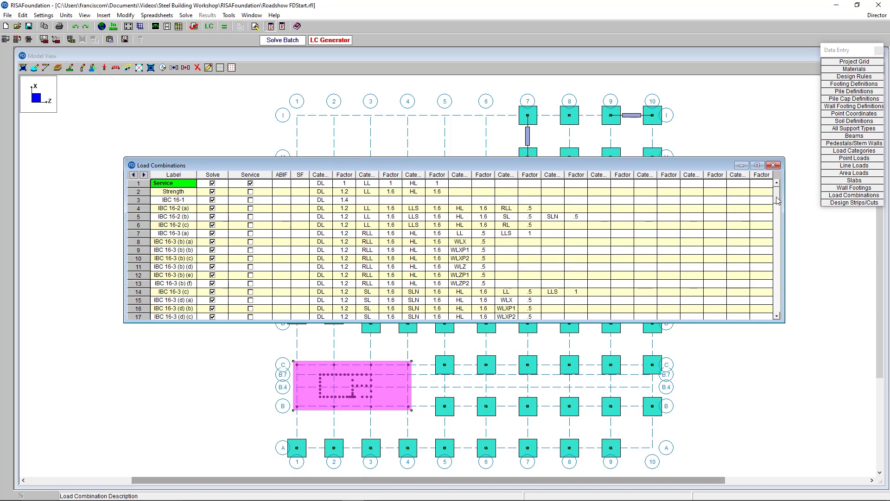
left_click_drag(778, 200, 778, 224)
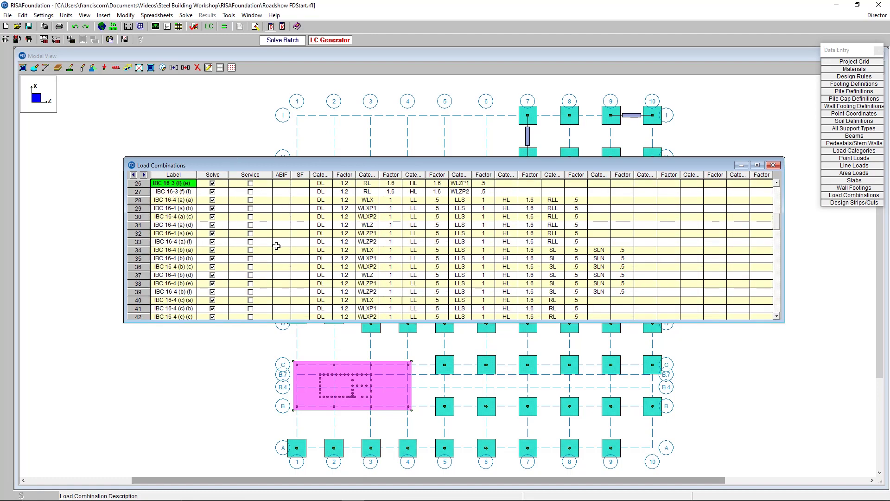
left_click_drag(258, 158, 259, 48)
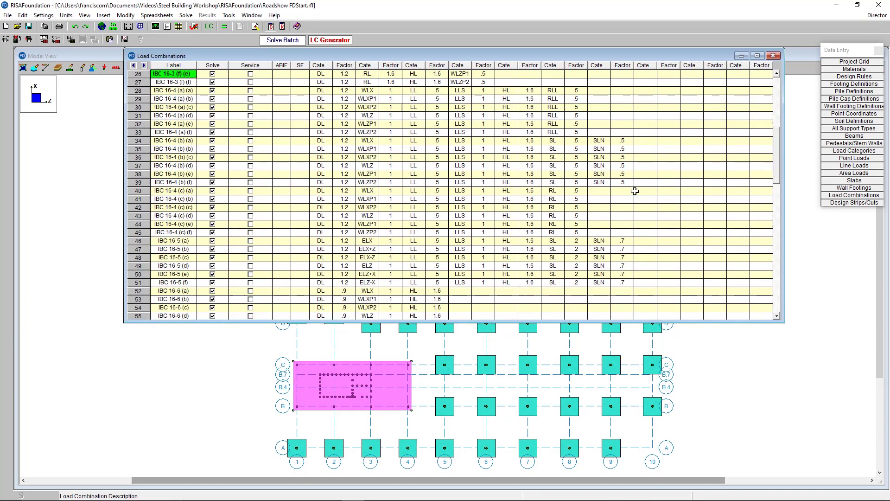
left_click_drag(777, 160, 778, 222)
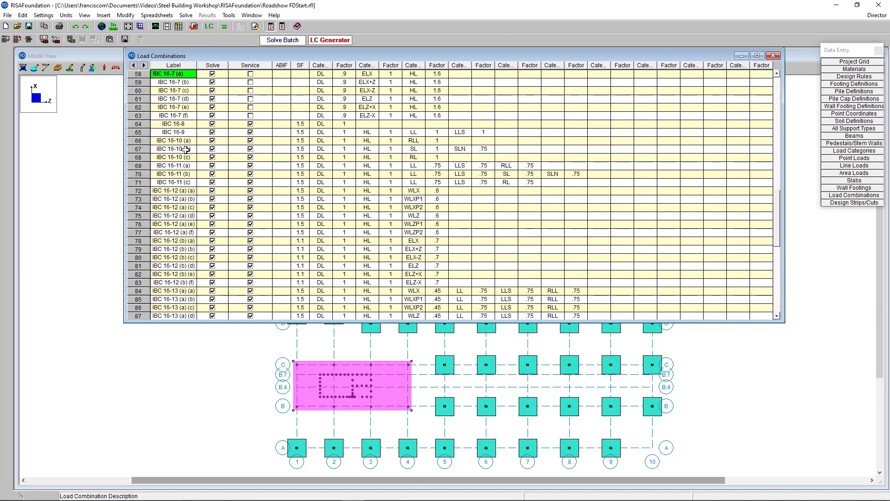
- Check the remaining generated load combinations and solve the foundation model
left_click_drag(776, 215, 775, 304)
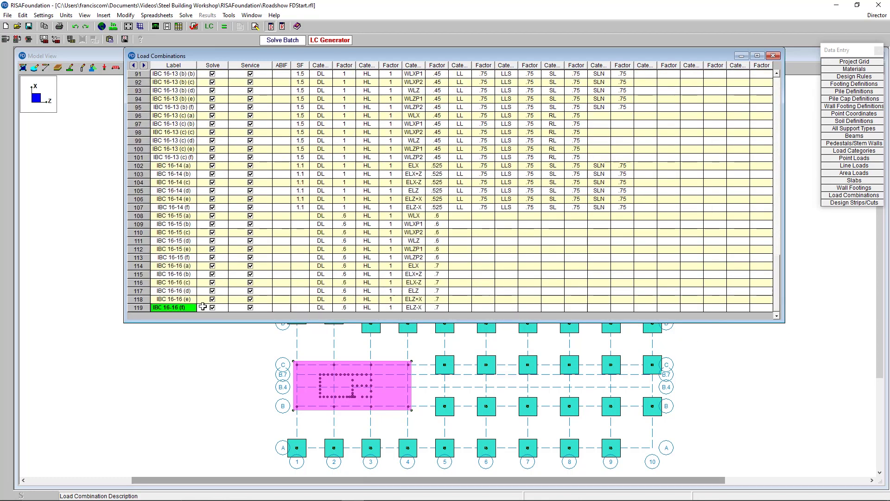
left_click(202, 394)
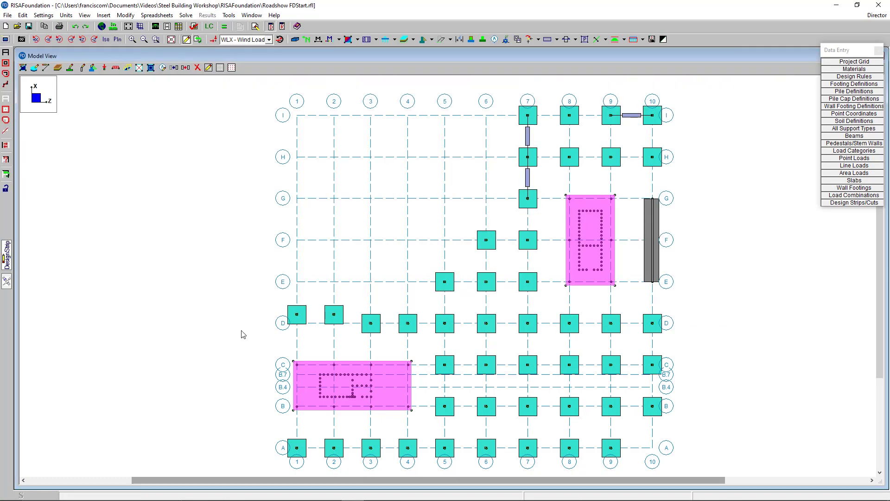
left_click(225, 28)
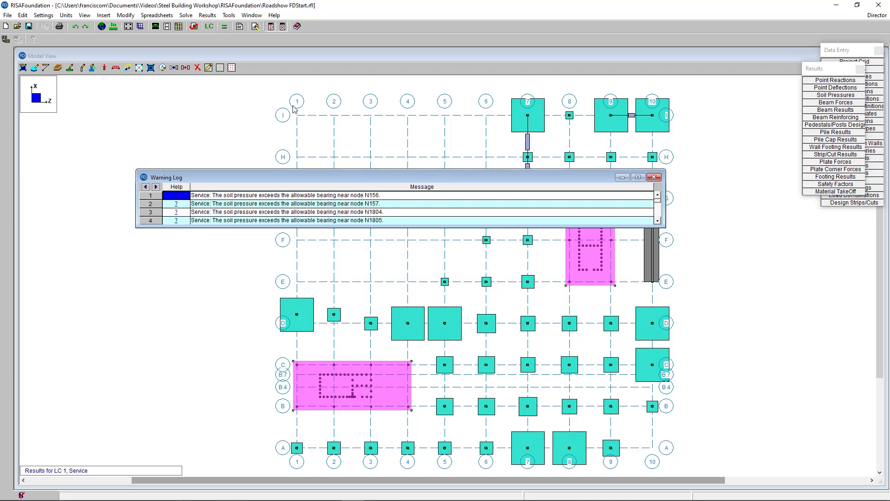
- Examine the full warning log for soil bearing and retaining wall messages, and close it
left_click_drag(415, 230, 426, 441)
left_click_drag(507, 171, 504, 63)
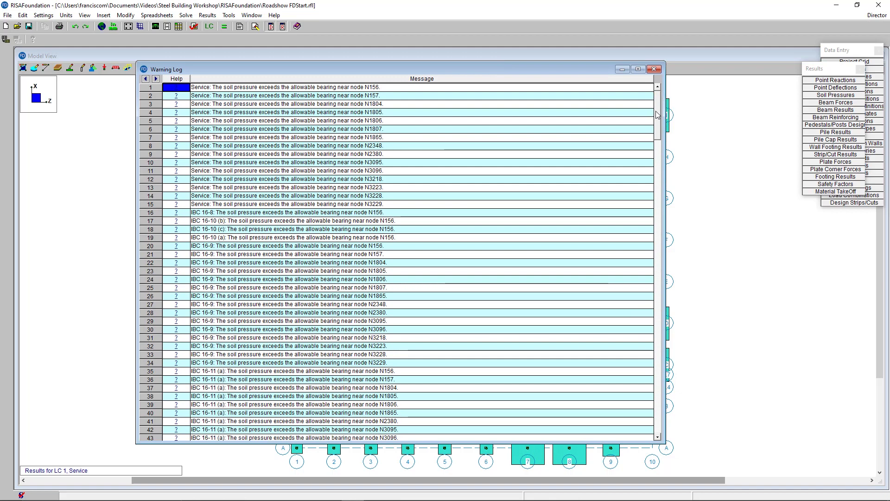
left_click(656, 169)
left_click_drag(656, 168, 649, 429)
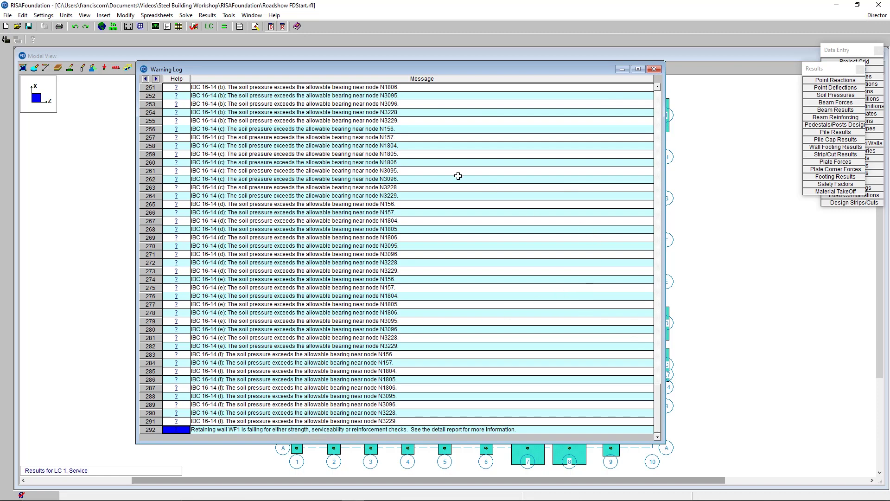
left_click(654, 69)
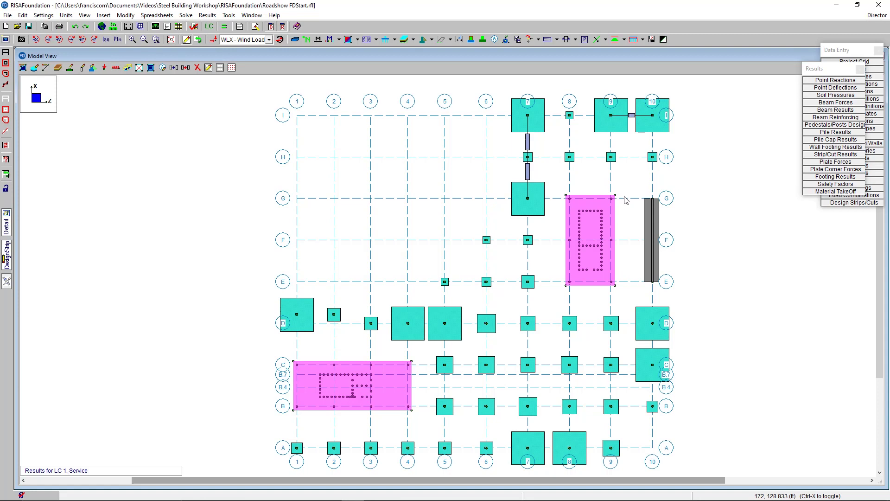
- Open the envelope soil pressure results and sort the points by Max UC from highest to lowest
left_click_drag(830, 74, 779, 55)
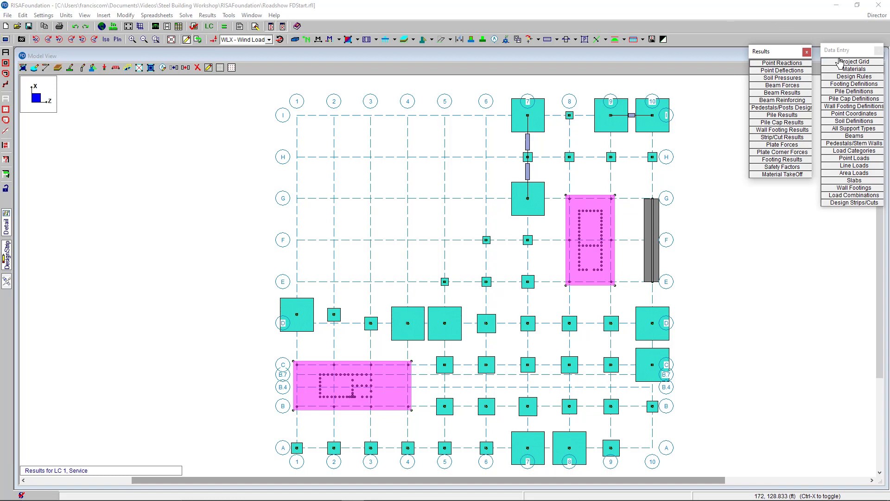
left_click(795, 79)
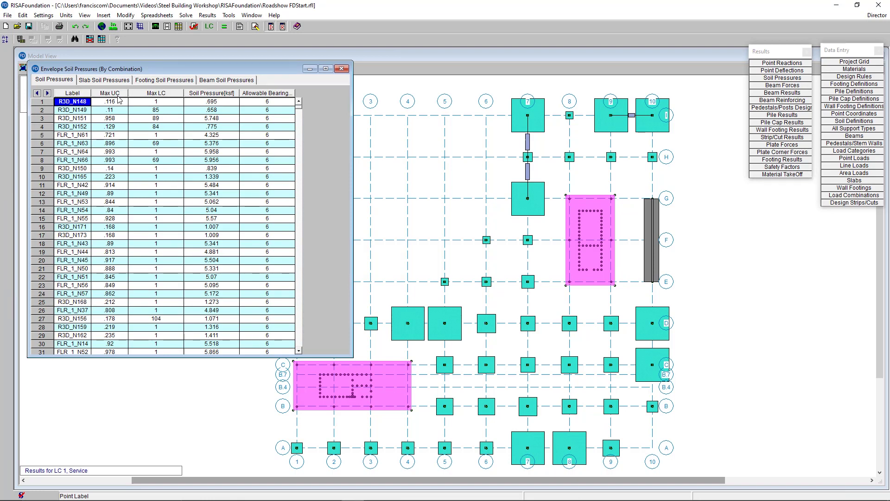
left_click(118, 99)
right_click(118, 98)
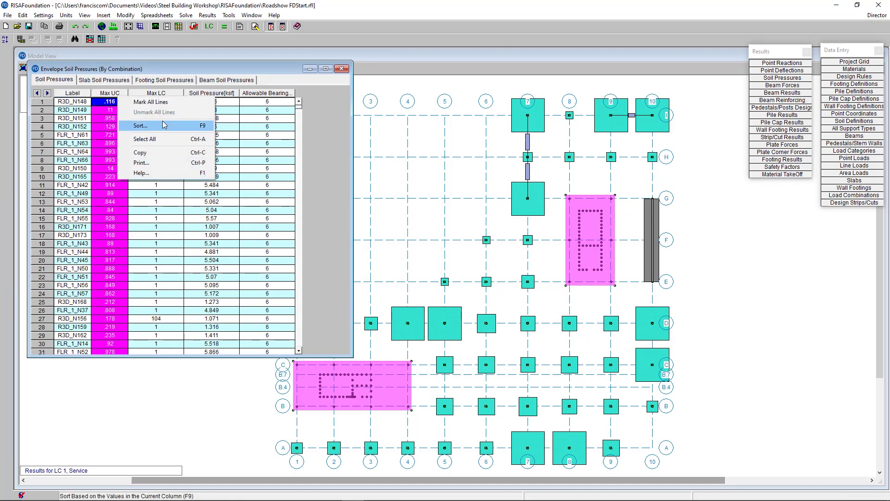
left_click(164, 124)
left_click(105, 165)
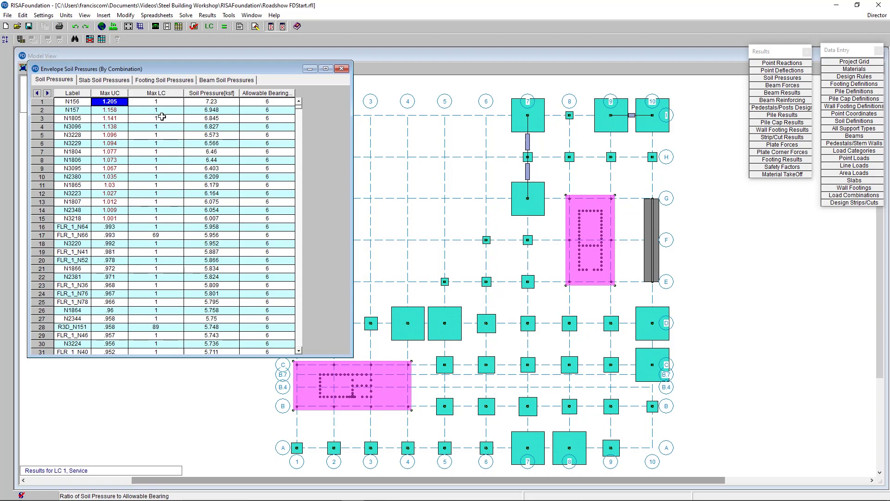
- Show the slab soil pressure results with the window wide enough to read every column, including the point
left_click_drag(353, 114, 312, 150)
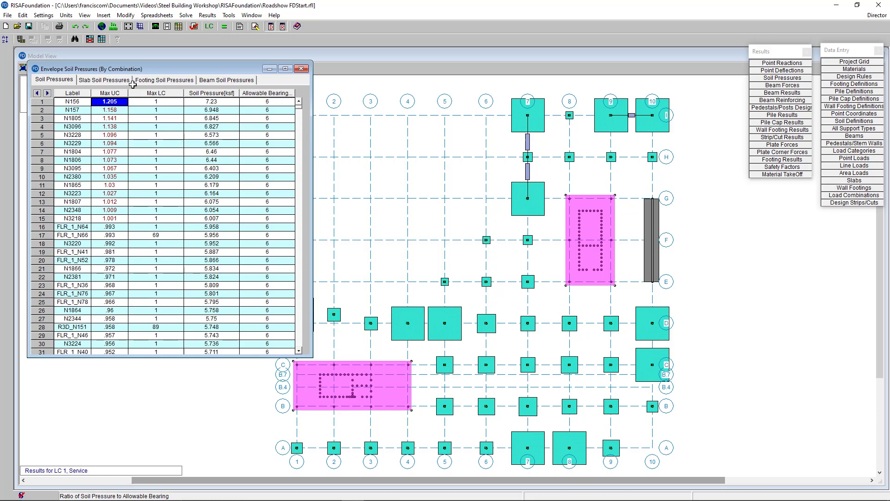
left_click(111, 81)
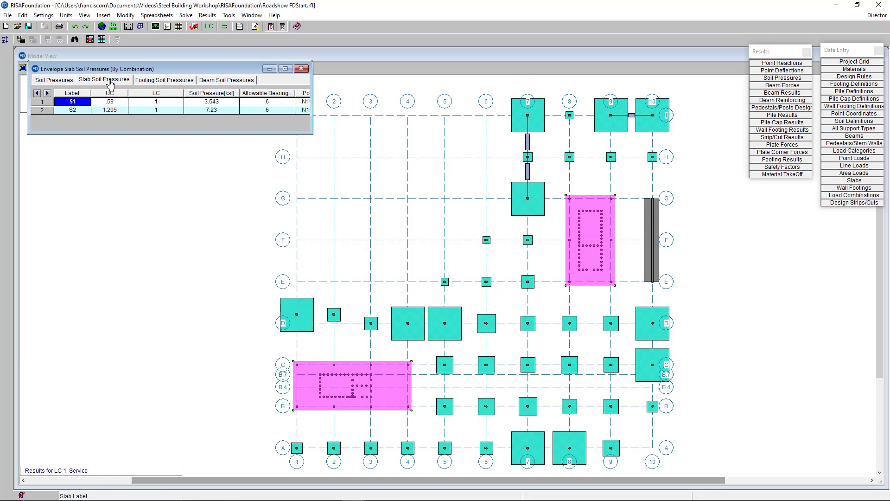
left_click_drag(313, 98, 369, 98)
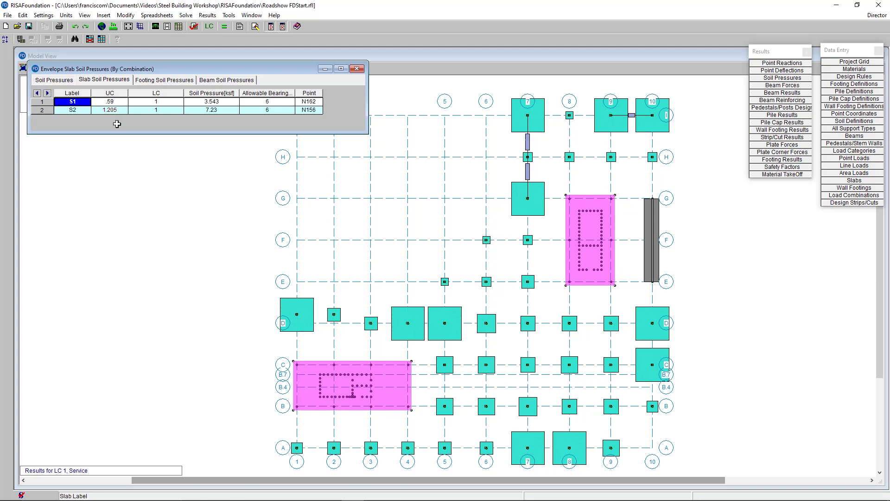
- Display the slabs as color-filled contours of Soil Pressure for combination 1: Service
left_click(6, 44)
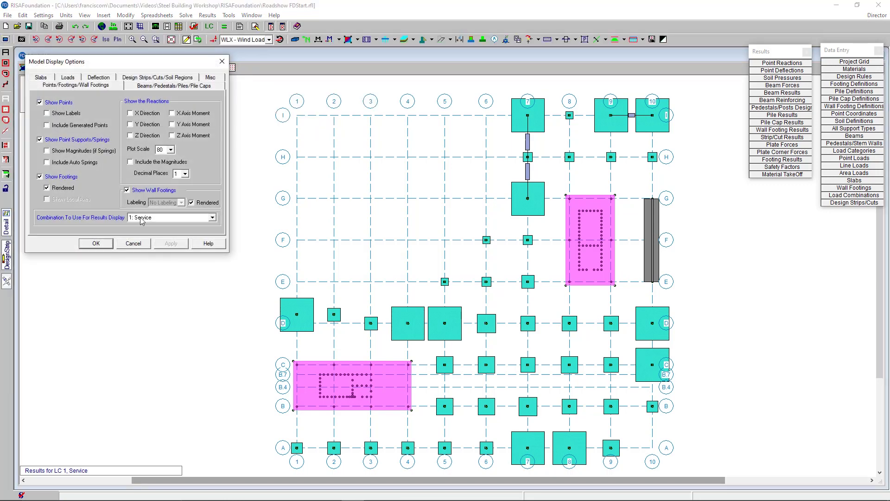
left_click(41, 75)
left_click_drag(109, 62, 155, 66)
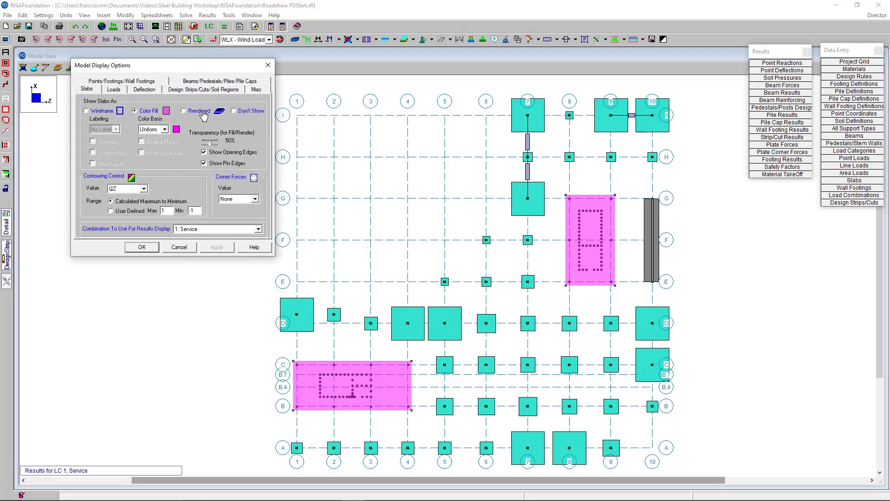
left_click(164, 129)
left_click(151, 150)
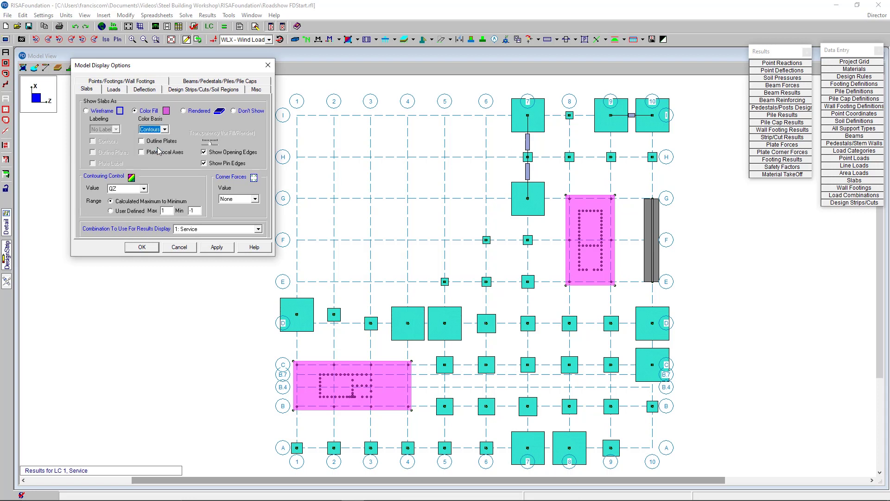
left_click(140, 190)
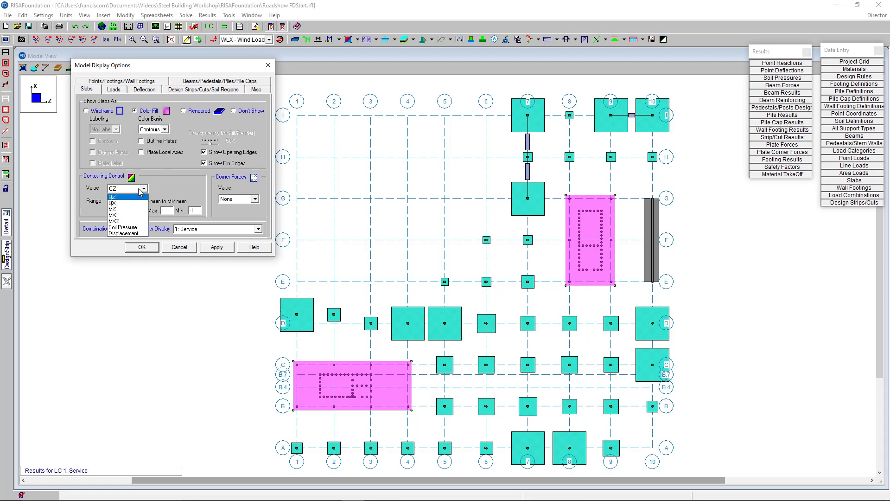
left_click(141, 228)
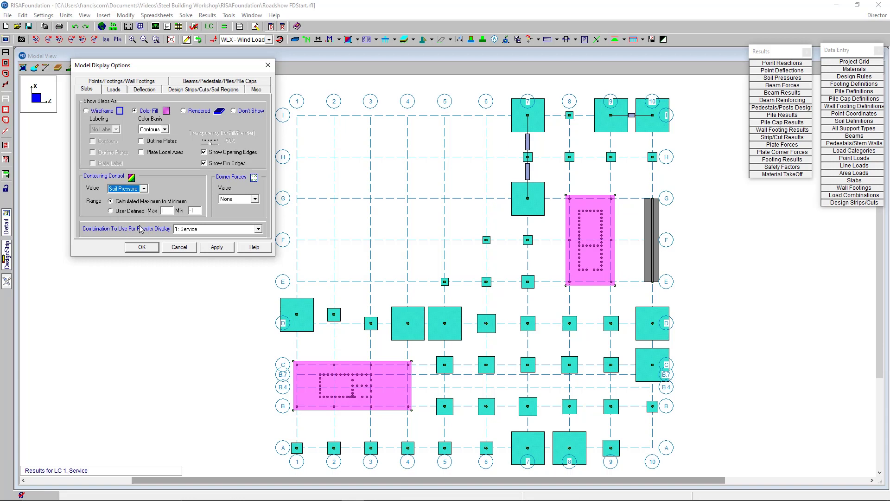
left_click(214, 248)
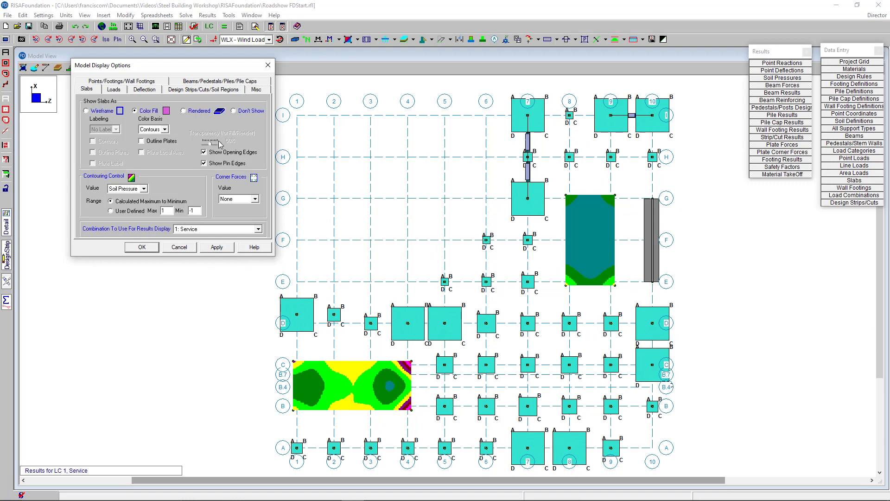
left_click(144, 248)
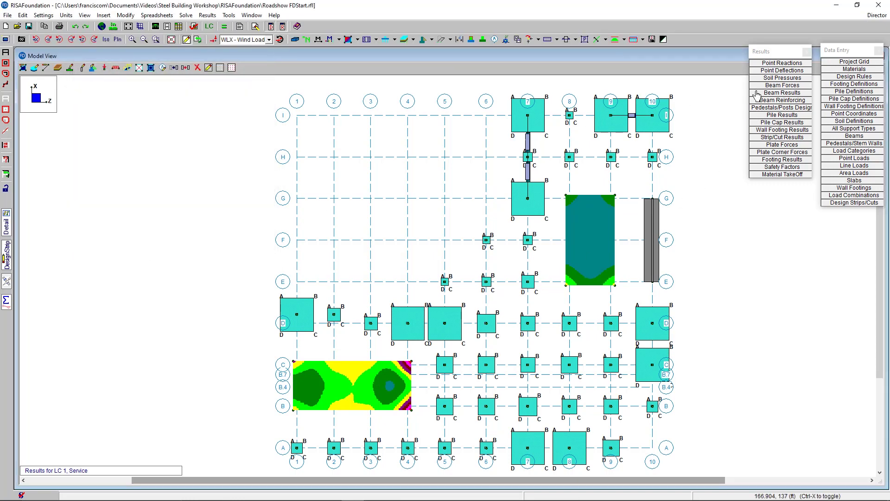
- Compare the load combinations listed for slabs S1 and S2 with the combination used for the results display
left_click(788, 78)
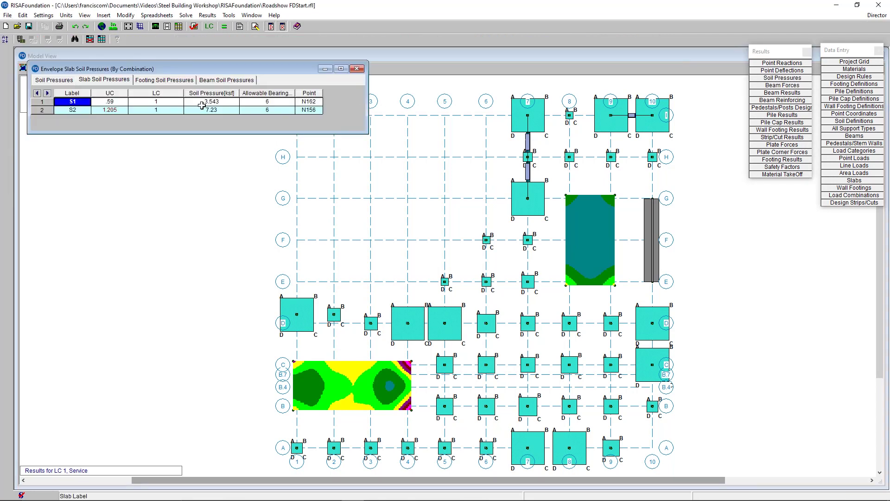
left_click(167, 102)
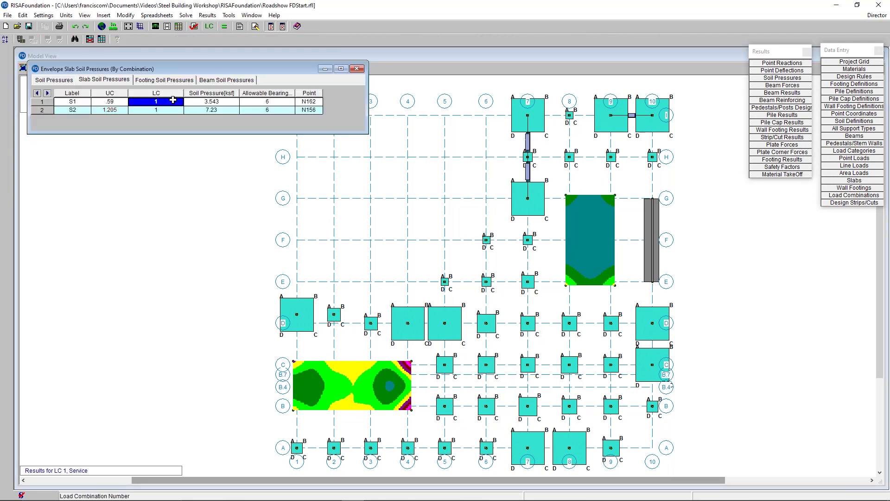
left_click(165, 111)
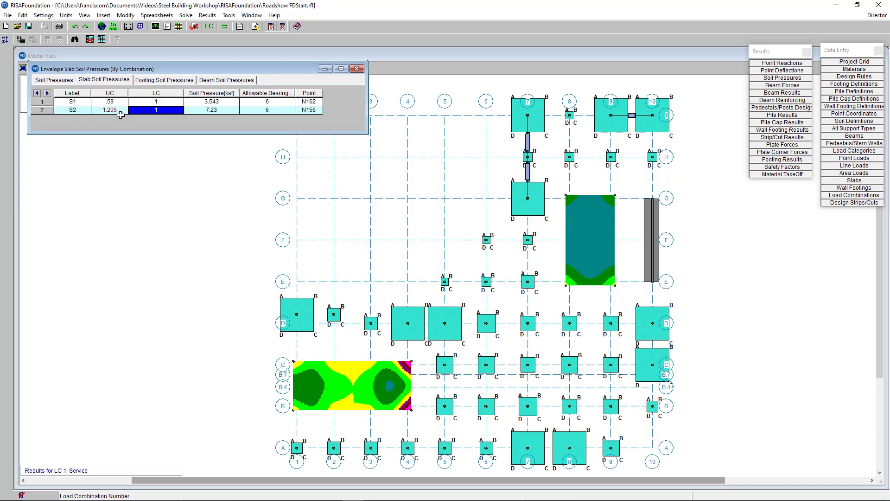
left_click(145, 187)
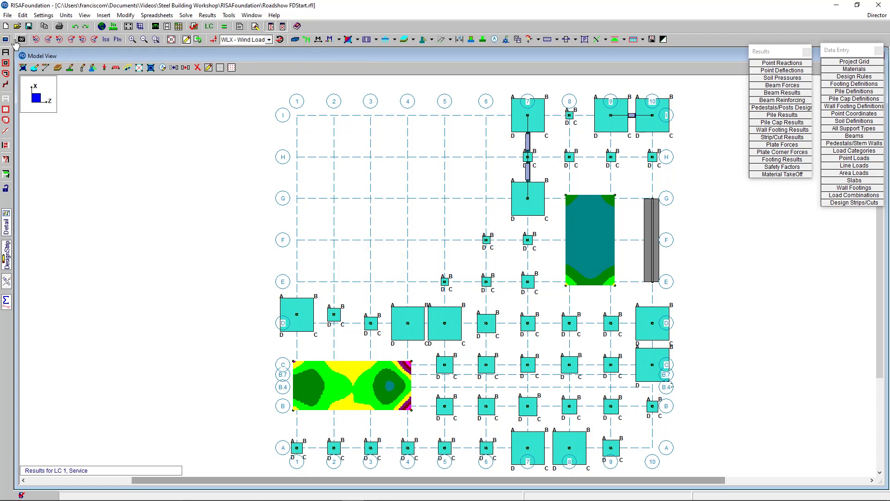
left_click(6, 40)
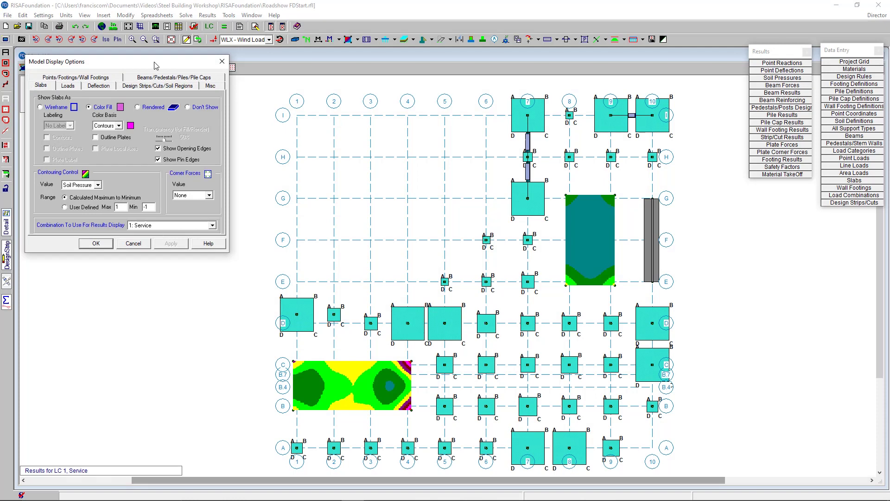
left_click_drag(155, 62, 163, 94)
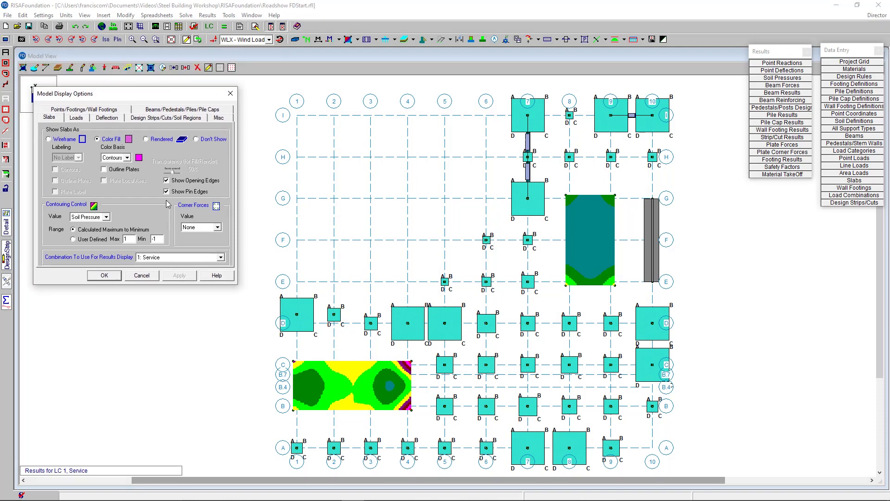
left_click(111, 279)
- Uncover the soil pressure legend and examine the contours of the slab between grid lines 1 to 4 and B to C
left_click_drag(856, 49, 708, 50)
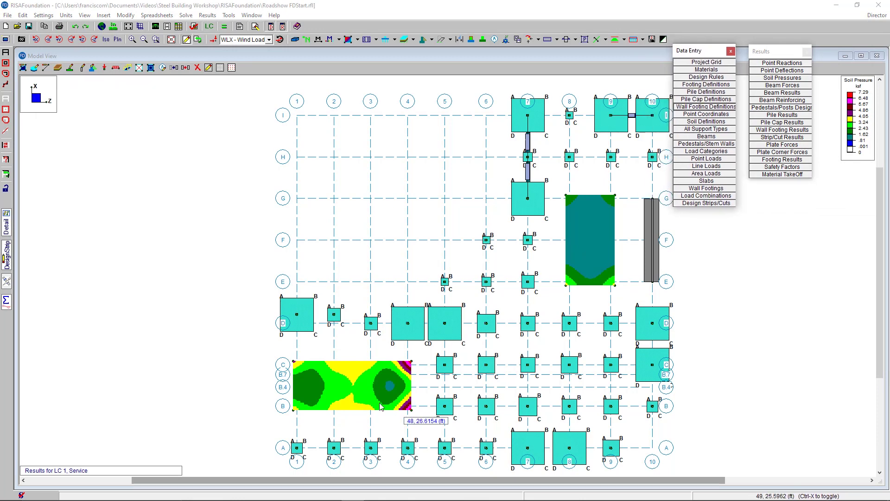
scroll(356, 403, "up", 3)
scroll(325, 388, "up", 1)
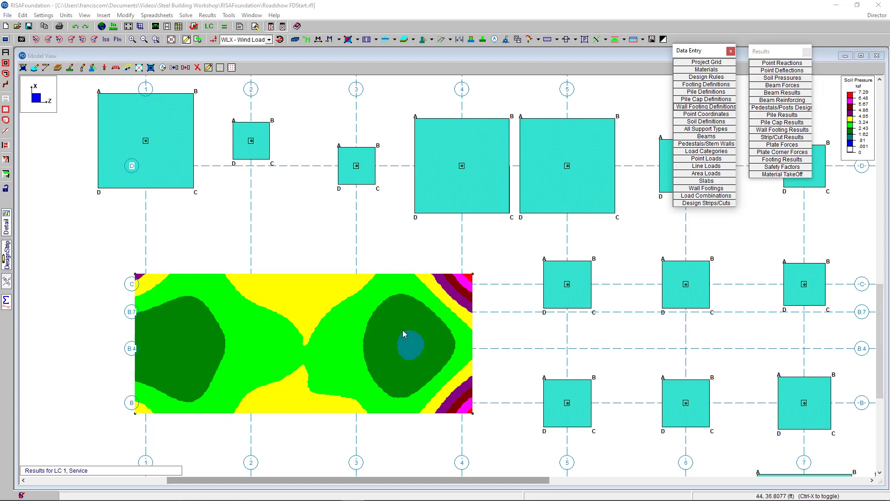
scroll(449, 327, "down", 1)
scroll(467, 331, "down", 1)
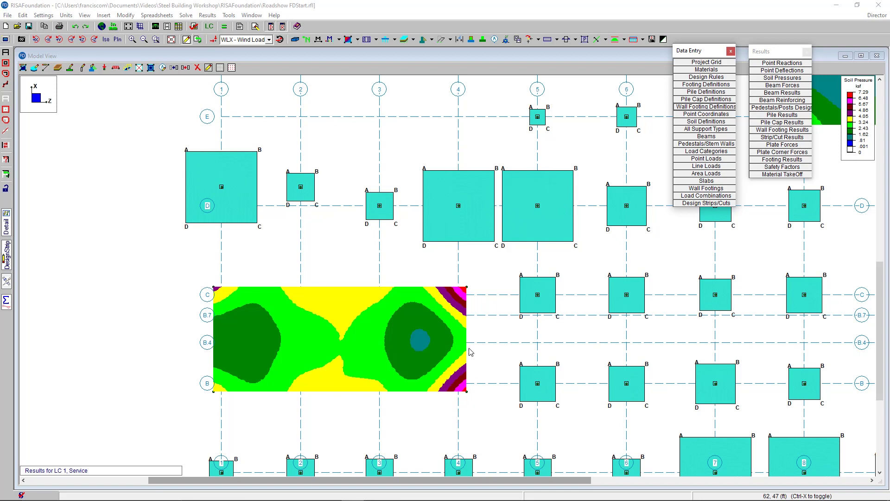
scroll(474, 365, "down", 3)
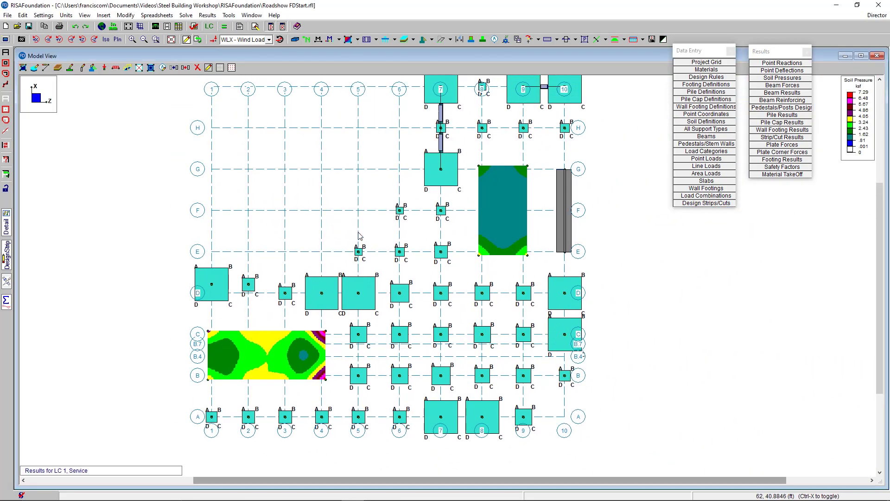
scroll(364, 245, "up", 1)
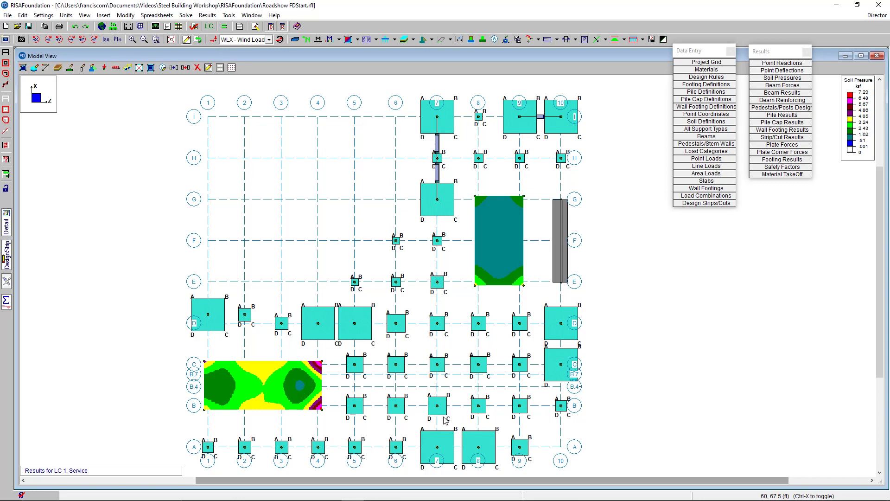
- Show the detail report for the footing at grid intersection 3-D, enlarged to reveal its sketch and rebar details
left_click(6, 227)
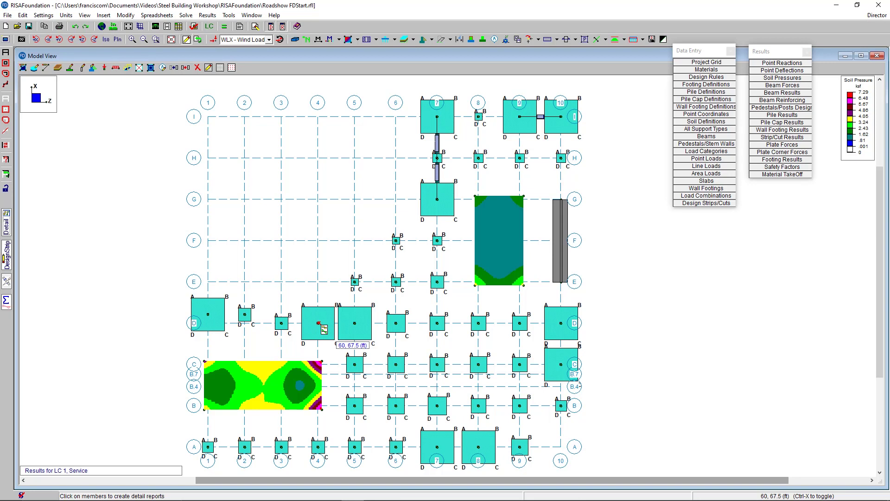
left_click(281, 324)
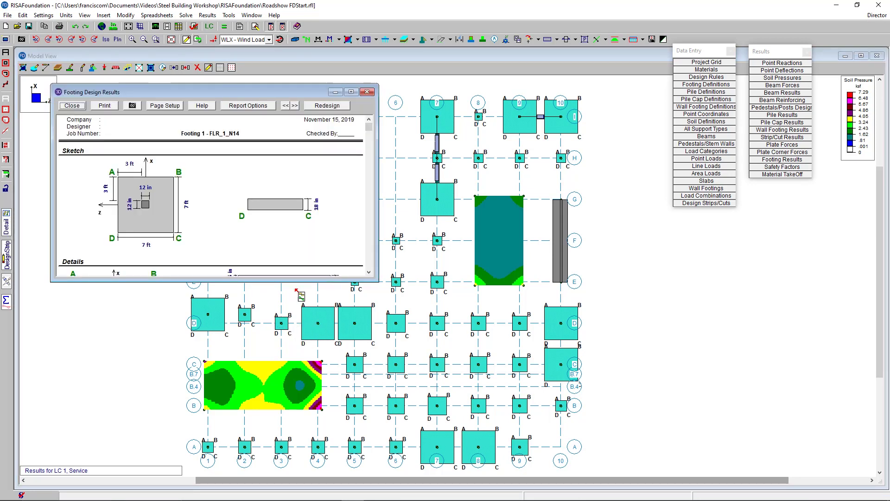
left_click_drag(300, 281, 289, 487)
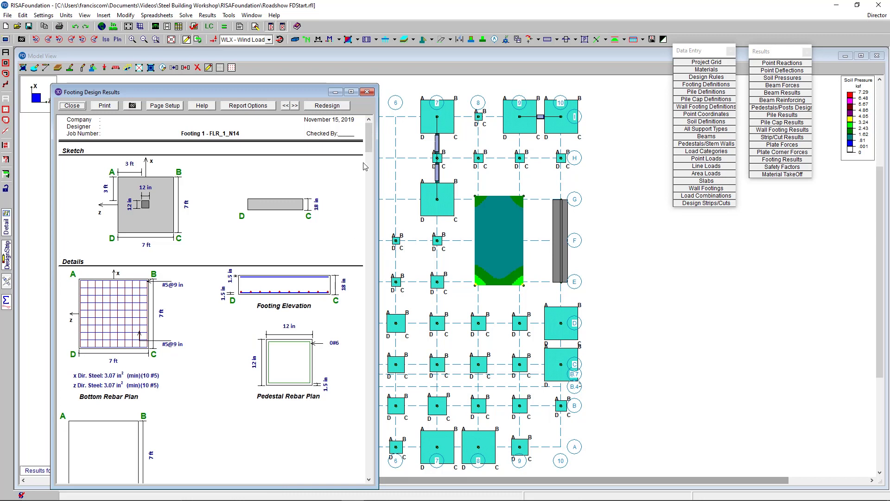
- Read through the footing's criteria, loads, soil bearing and sliding checks, and return to the start of the report
scroll(360, 163, "down", 5)
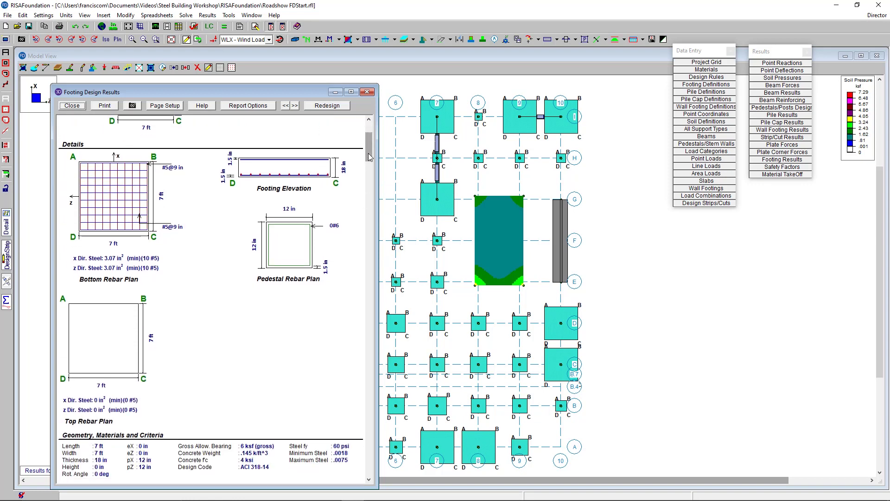
left_click_drag(370, 156, 371, 181)
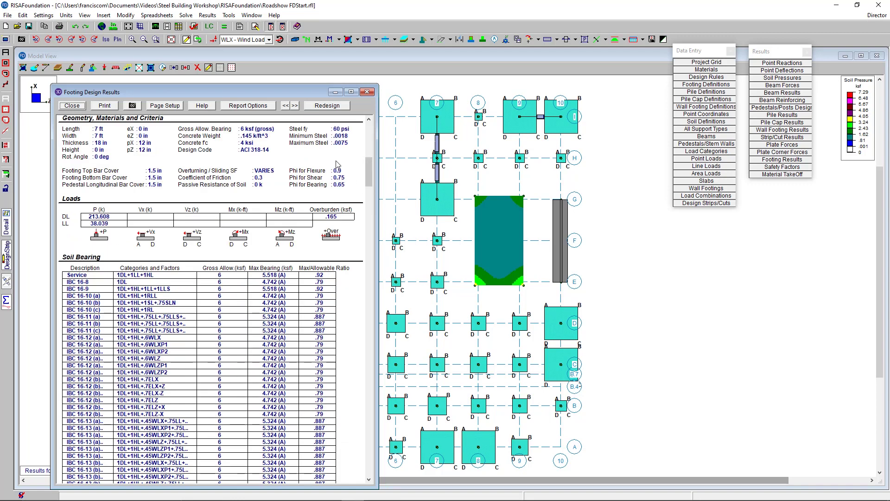
left_click_drag(369, 181, 371, 229)
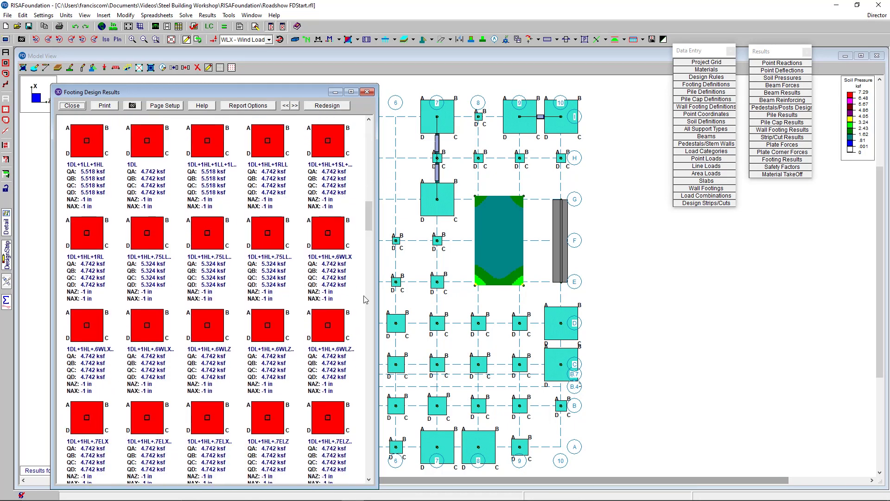
left_click_drag(371, 219, 384, 471)
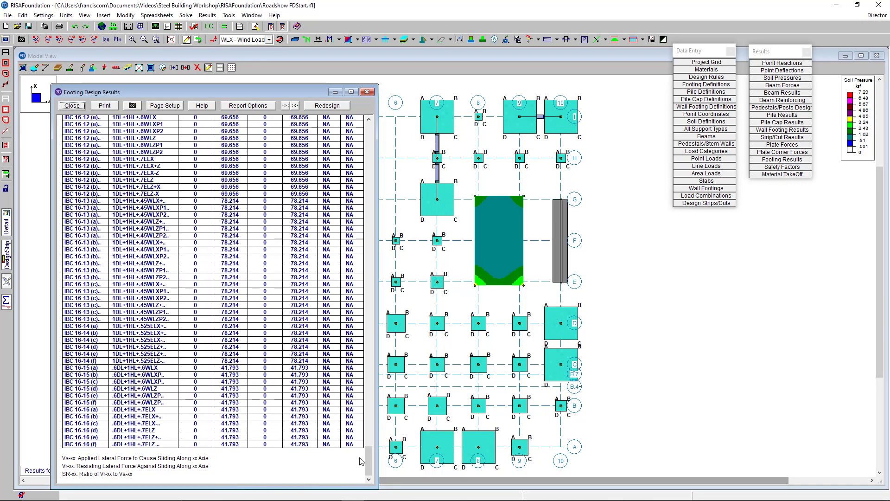
left_click_drag(370, 459, 363, 110)
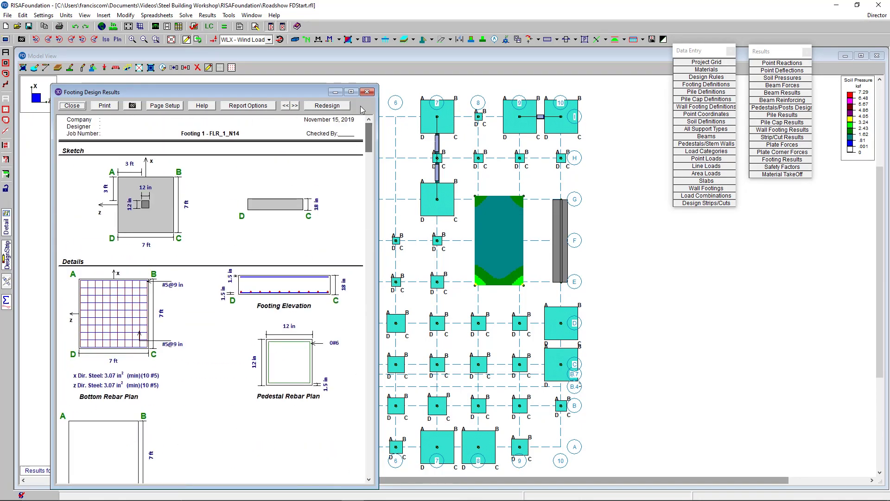
- Redesign the footing as 10 ft by 10 ft and 18 in thick, check its bottom bar flexure design, and close the report
left_click(326, 105)
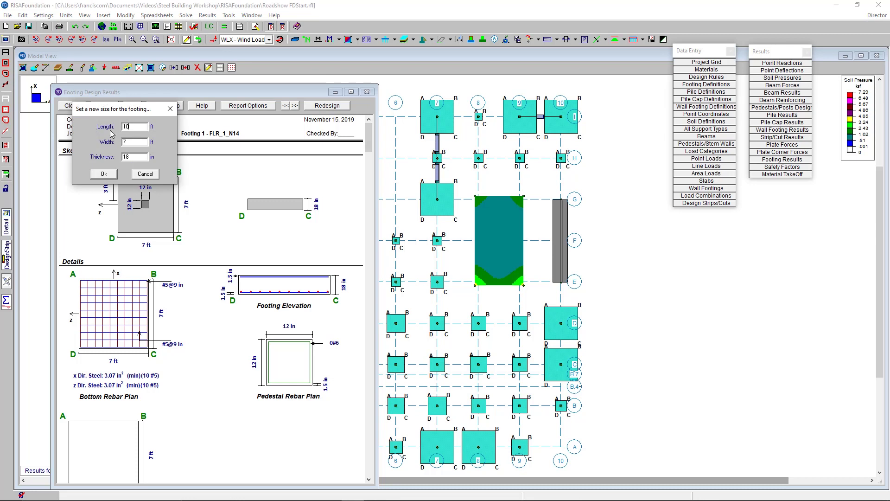
type("10")
left_click(104, 175)
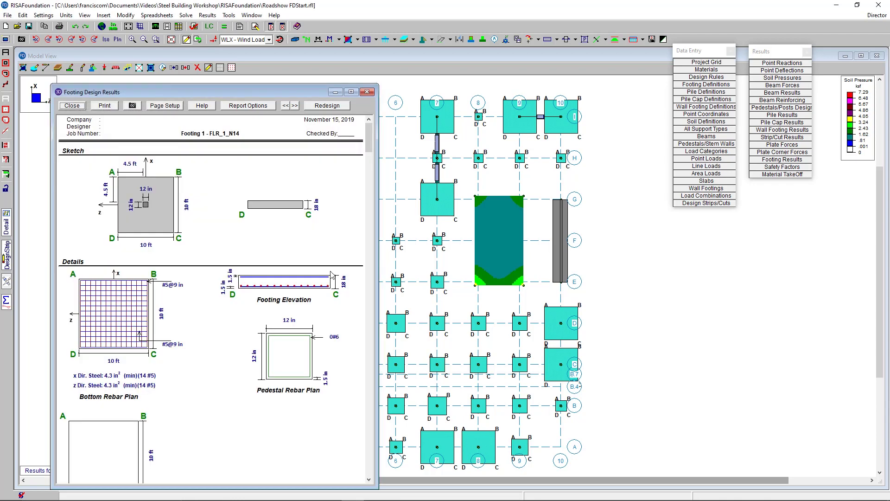
left_click_drag(369, 138, 375, 295)
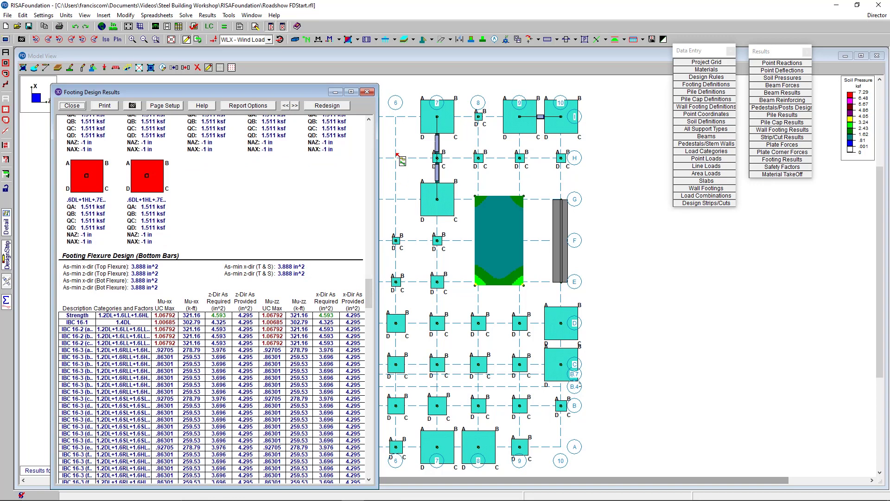
left_click(367, 93)
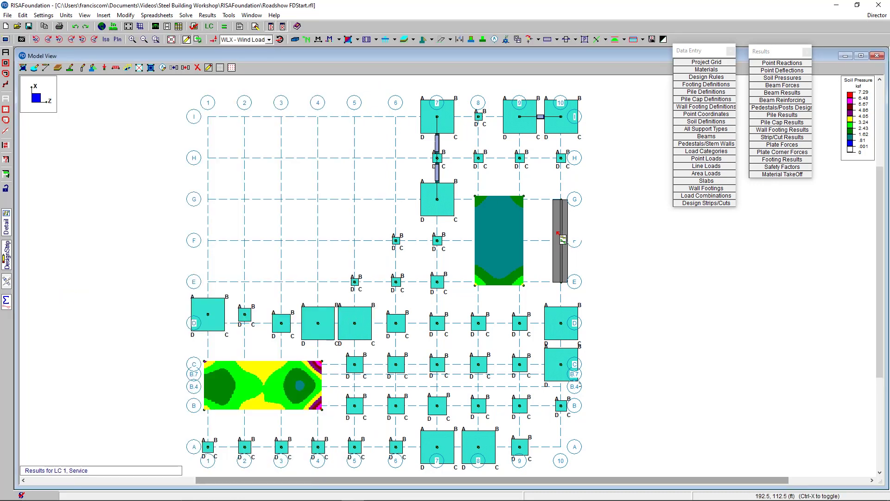
- Show the detail report for the wall footing on grid line 10, enlarged, and examine its sketch and loading diagram
left_click(562, 221)
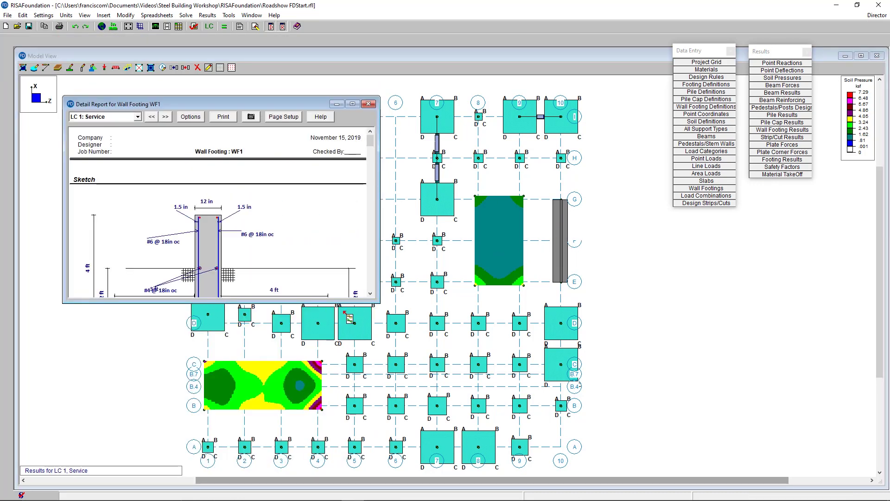
left_click_drag(335, 303, 335, 487)
left_click_drag(286, 104, 284, 56)
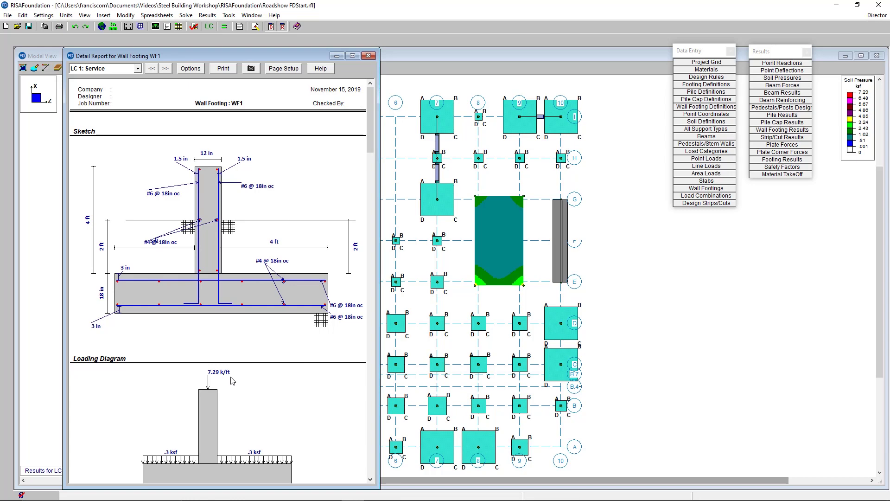
scroll(228, 381, "down", 5)
scroll(232, 381, "up", 2)
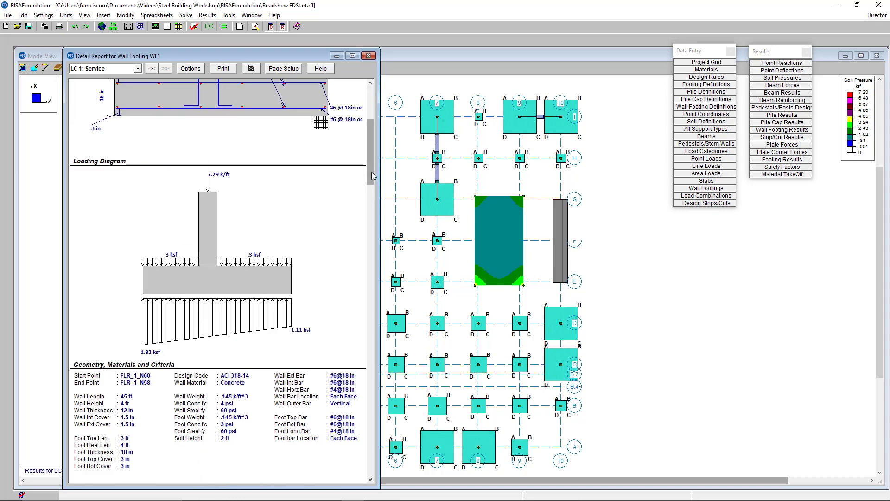
- View the wall footing's loading diagram for LC 14: IBC 16-3 (c) and for LC 28: IBC 16-4 (a) (a)
left_click(138, 68)
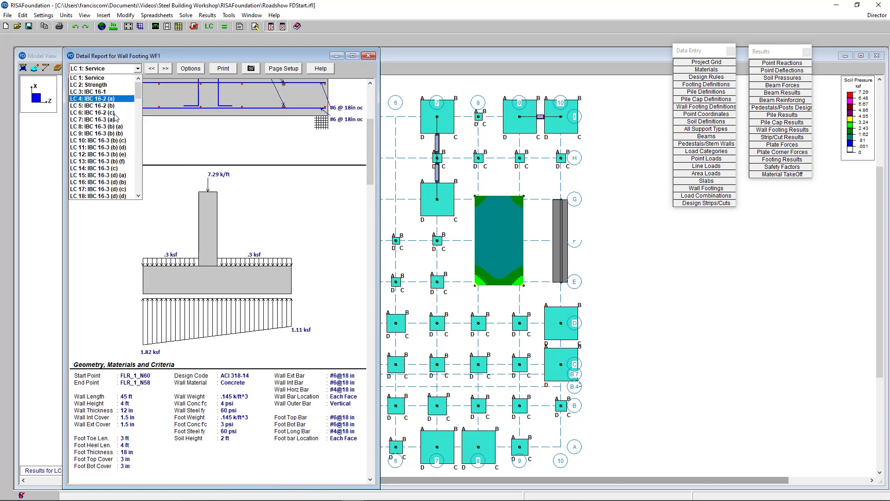
left_click(108, 169)
left_click(116, 69)
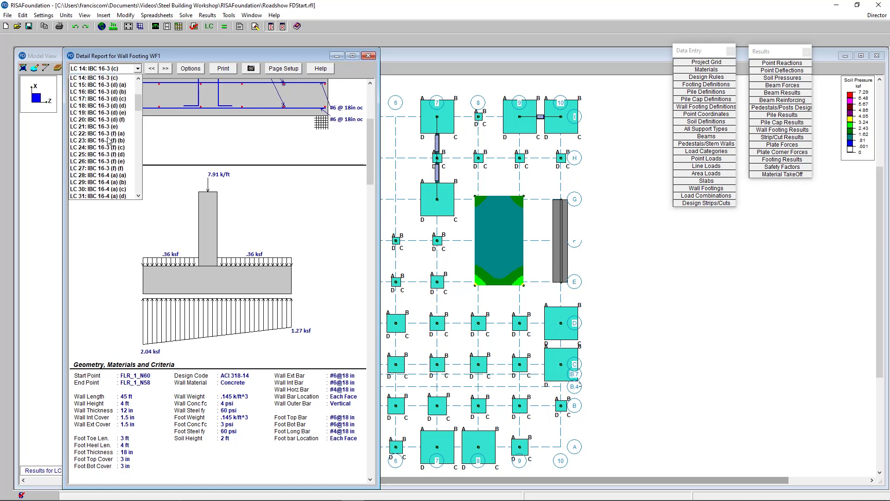
left_click(108, 178)
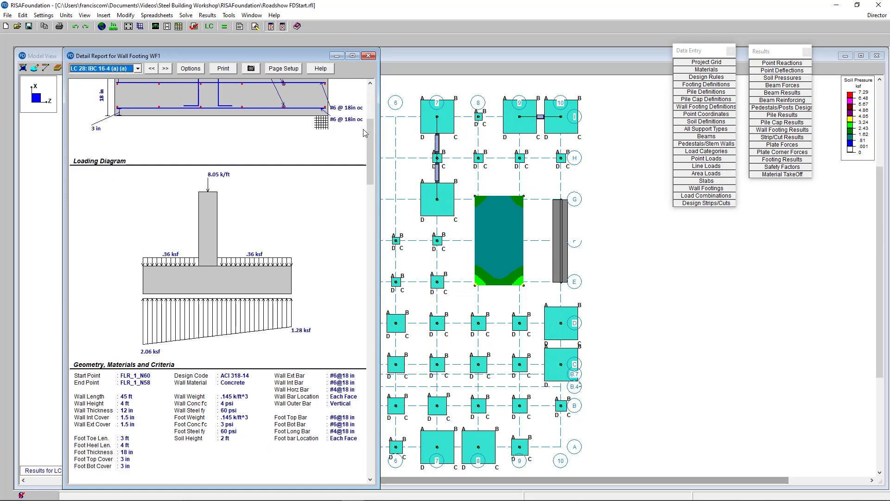
- Review the wall footing's wall design, footing design and stability checks for every combination, and close the report
left_click_drag(369, 157, 365, 190)
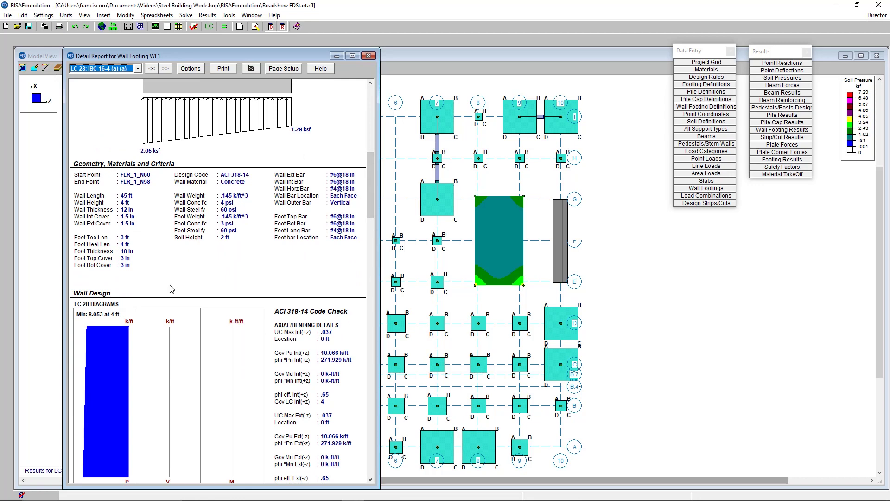
left_click_drag(372, 177, 372, 202)
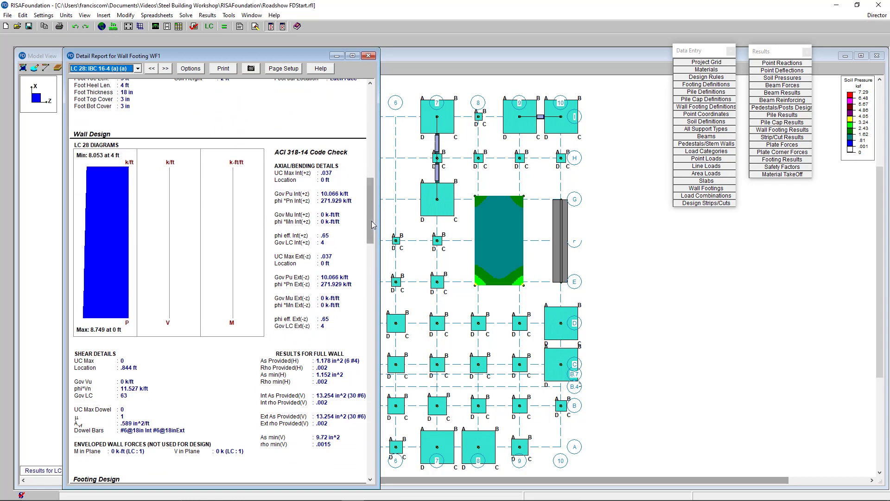
left_click_drag(368, 205, 368, 255)
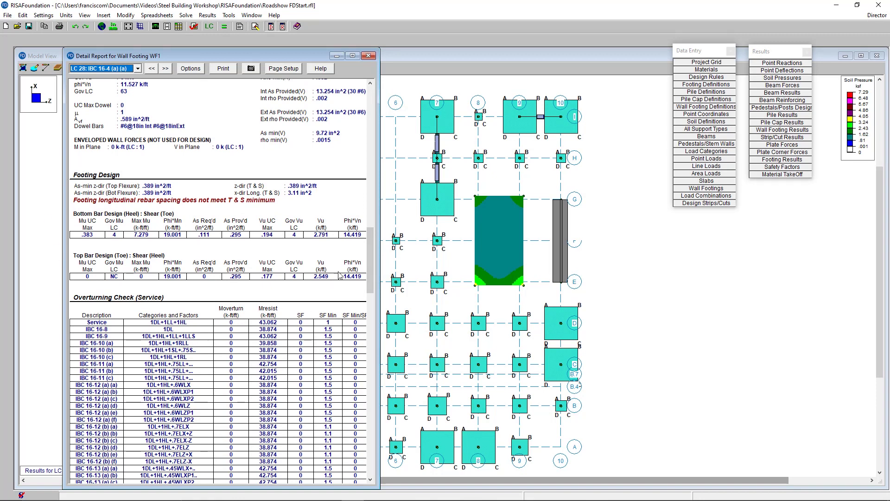
left_click_drag(372, 245, 372, 435)
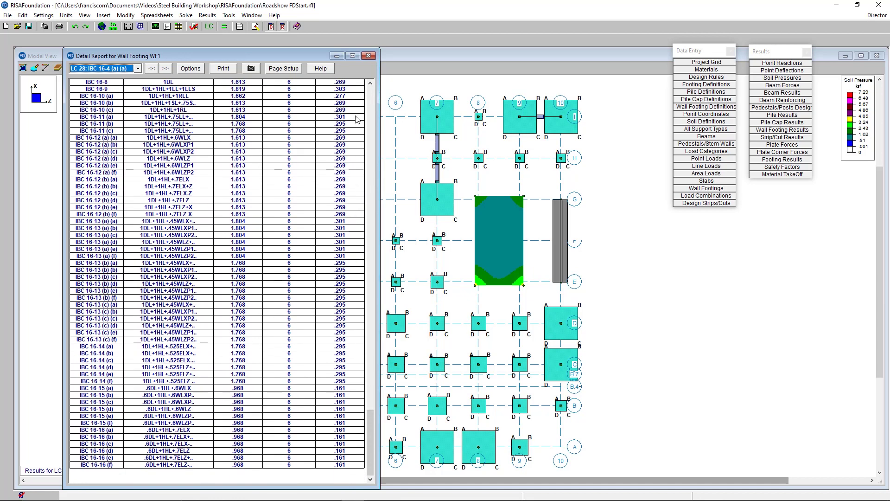
left_click(368, 55)
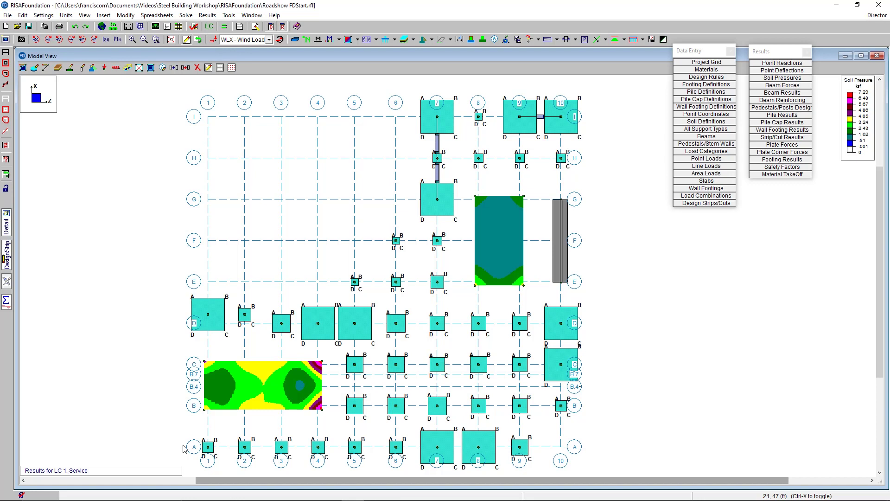
- Draw a Plan Vertical design strip over the whole slab between grids 1 to 4 and B to C, with 50 cuts and the Ftg rule
left_click(6, 257)
left_click_drag(110, 78, 115, 150)
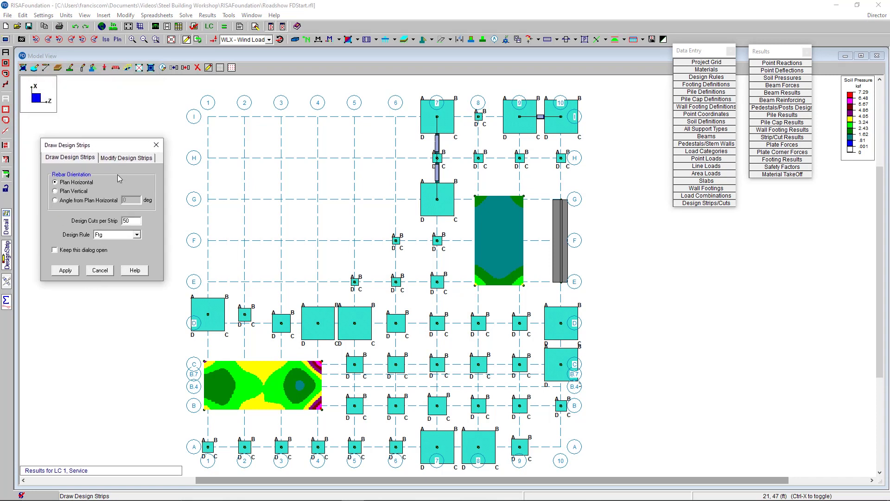
left_click(55, 191)
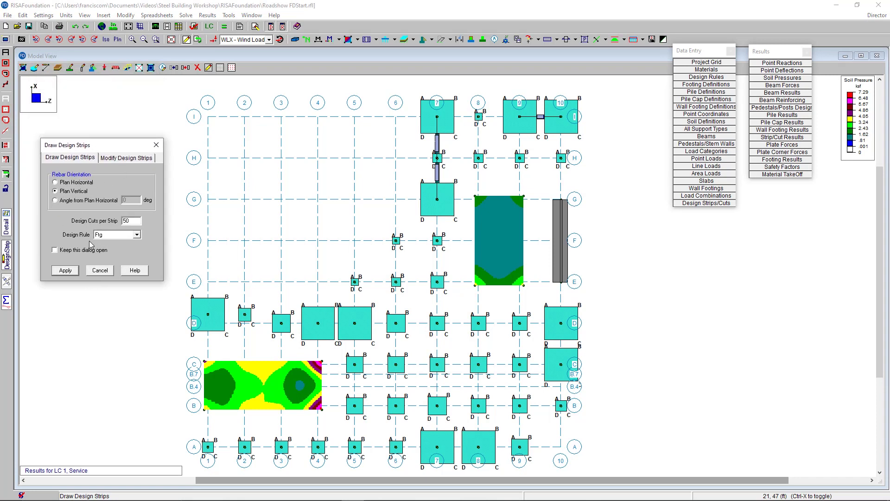
left_click(69, 271)
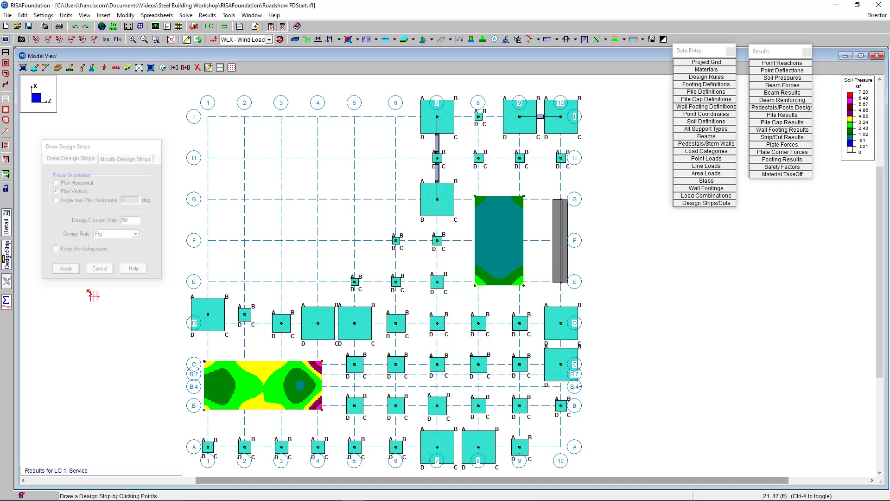
left_click(204, 409)
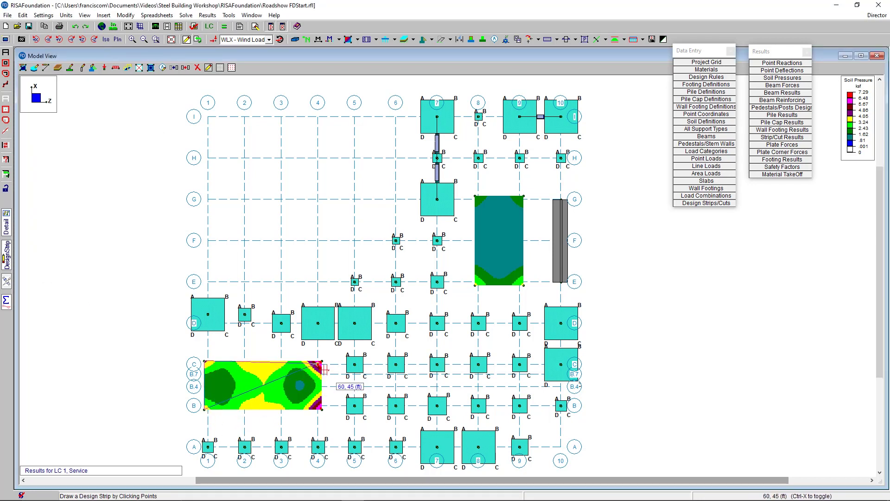
left_click(321, 361)
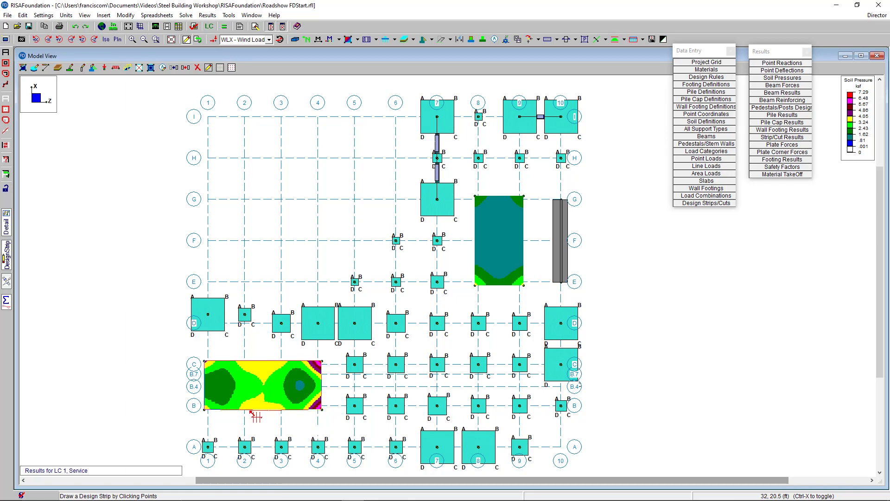
right_click(205, 409)
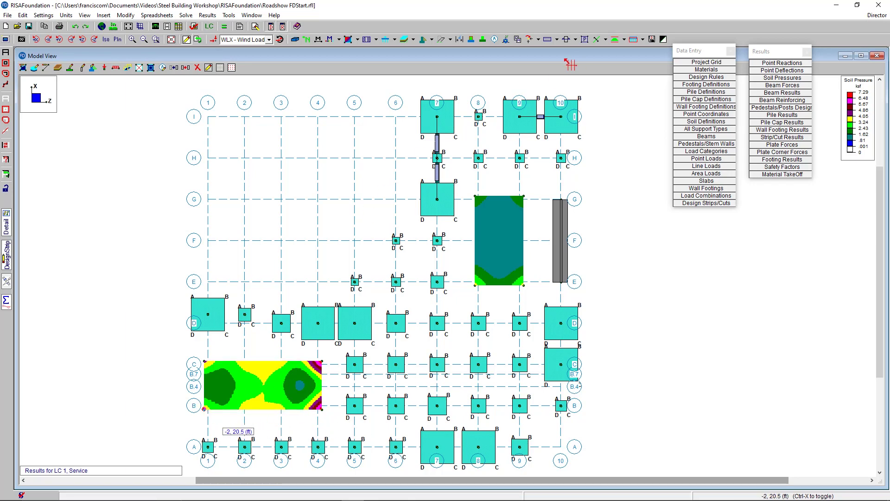
- Draw a second design strip over the same slab with Plan Horizontal rebar, 50 cuts and the Ftg design rule
scroll(242, 412, "up", 3)
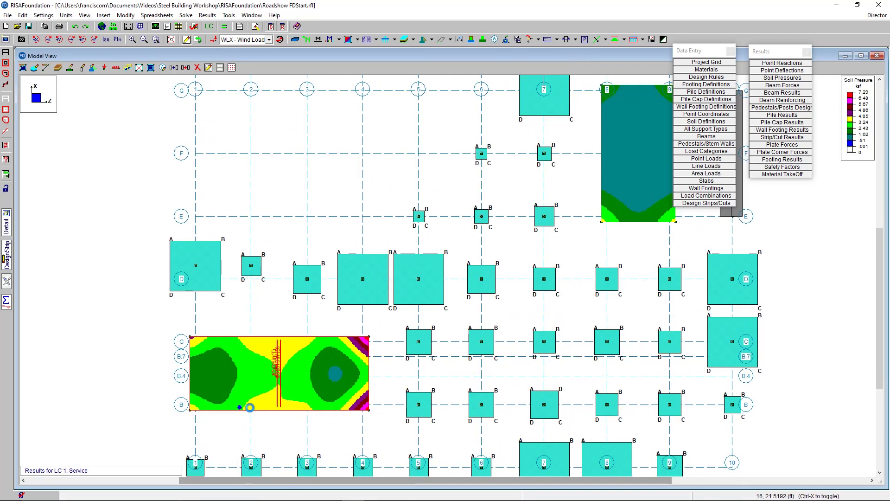
scroll(324, 403, "up", 2)
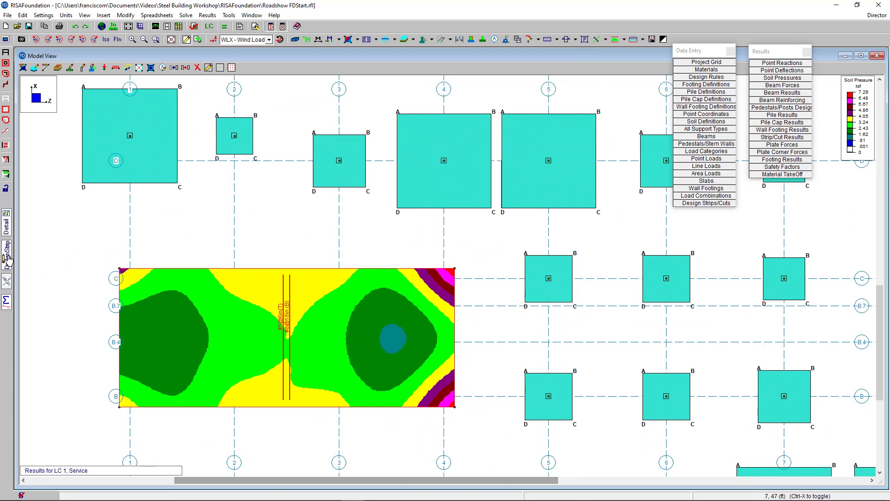
left_click(7, 260)
left_click(73, 111)
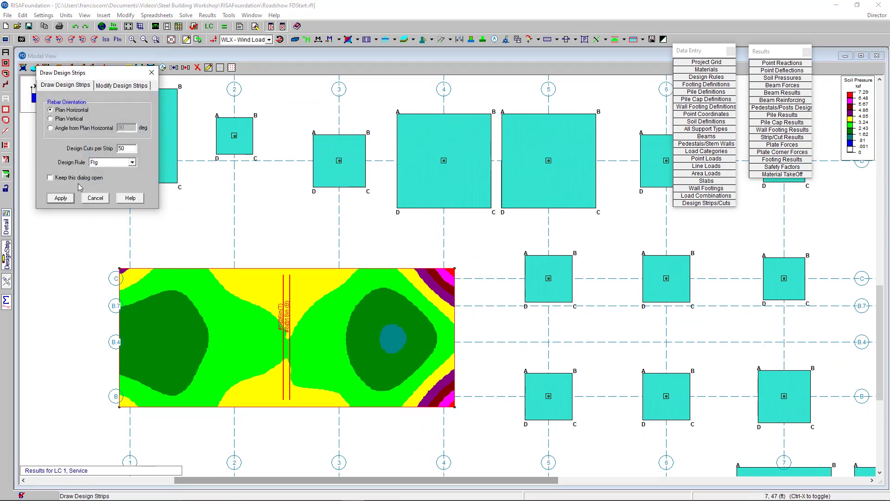
left_click(60, 198)
left_click(120, 268)
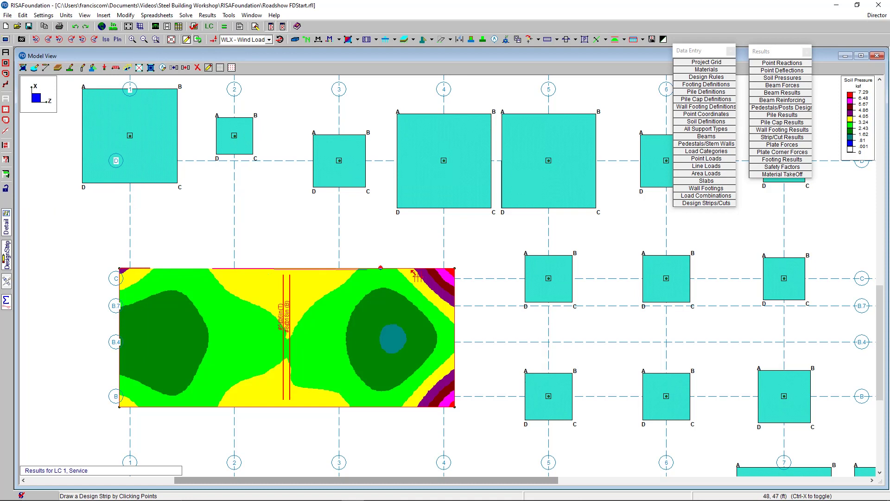
left_click(455, 407)
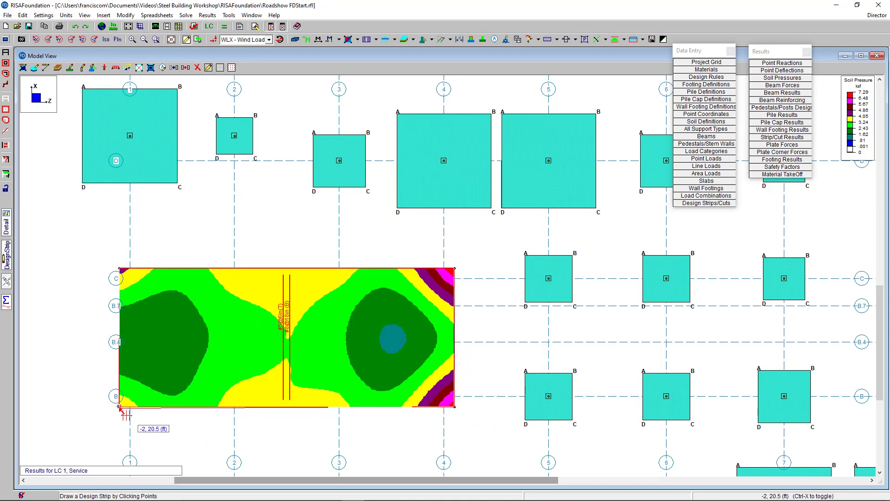
left_click(119, 268)
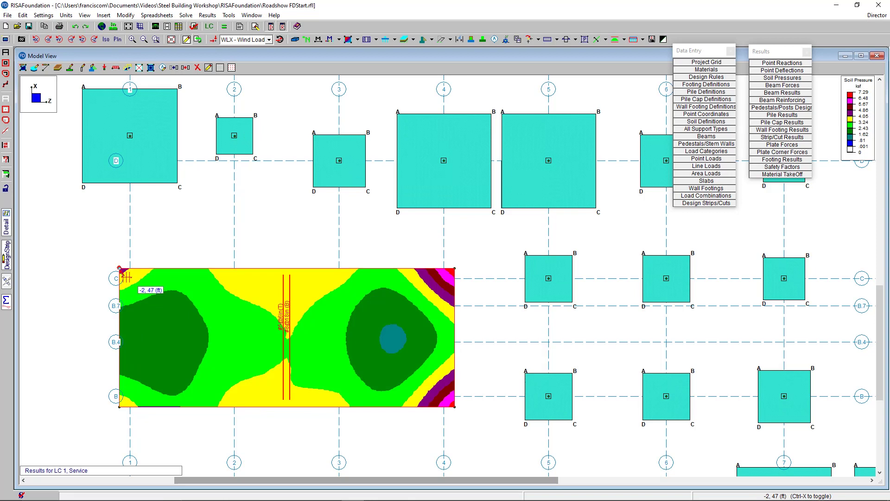
- Complete the Plan Horizontal strip over the slab and review its detail report's shear and moment diagrams, code checks and bending steel
left_click(367, 358)
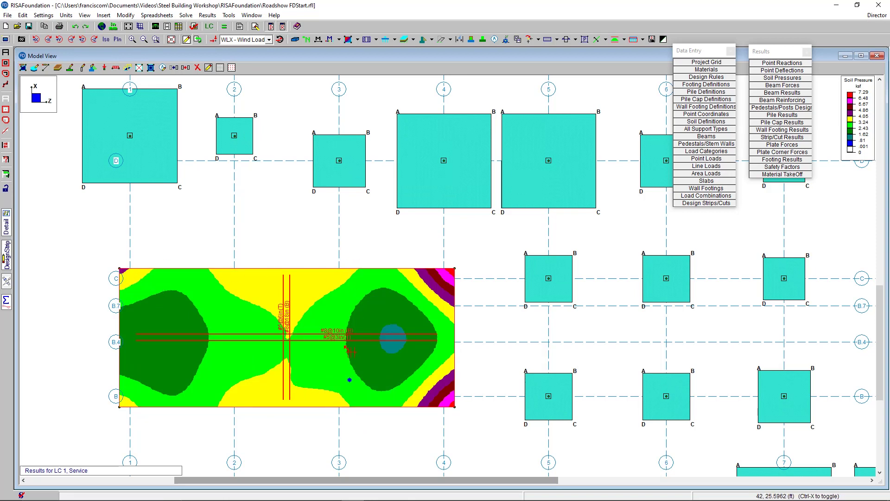
scroll(295, 333, "up", 2)
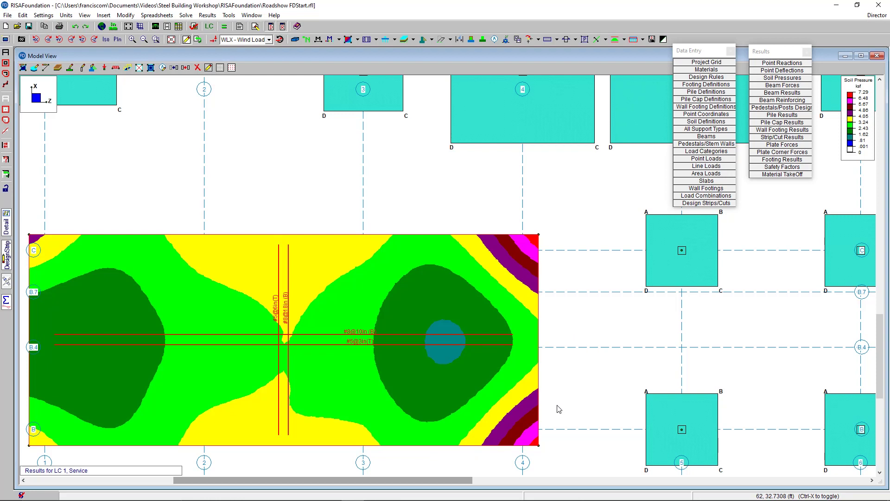
left_click(6, 225)
left_click(230, 335)
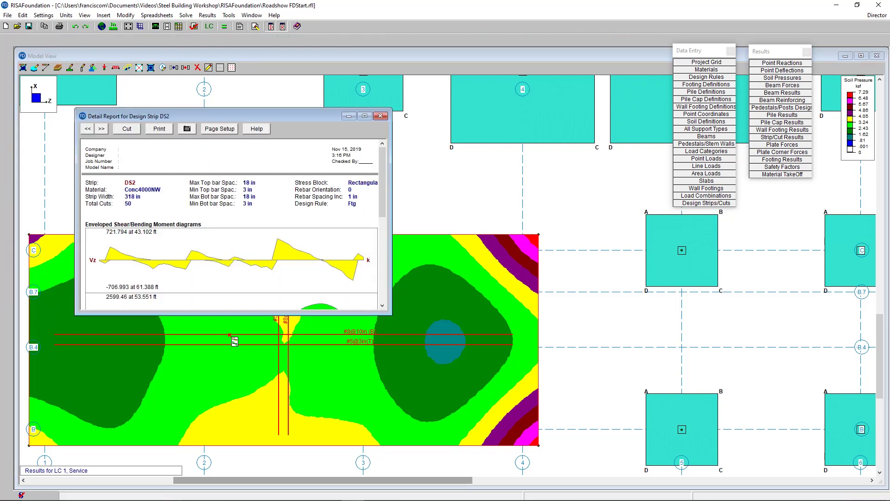
left_click_drag(251, 315, 258, 491)
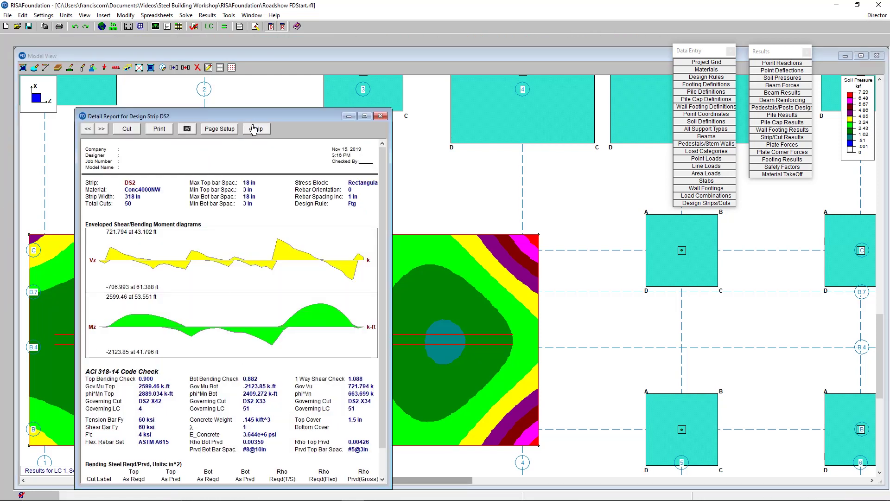
left_click_drag(261, 98, 259, 47)
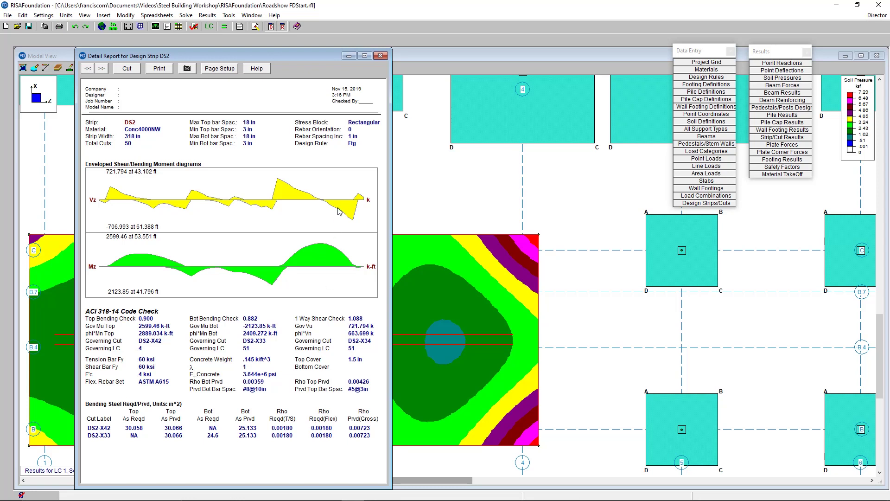
left_click(380, 55)
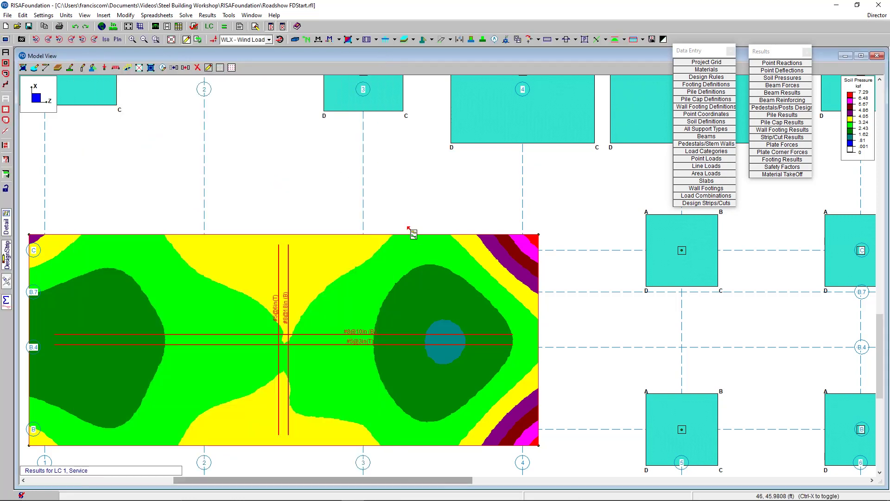
- Clear the current results and offset the edges of the slab between grids 1 to 4 and B to C by 2 ft
left_click(151, 69)
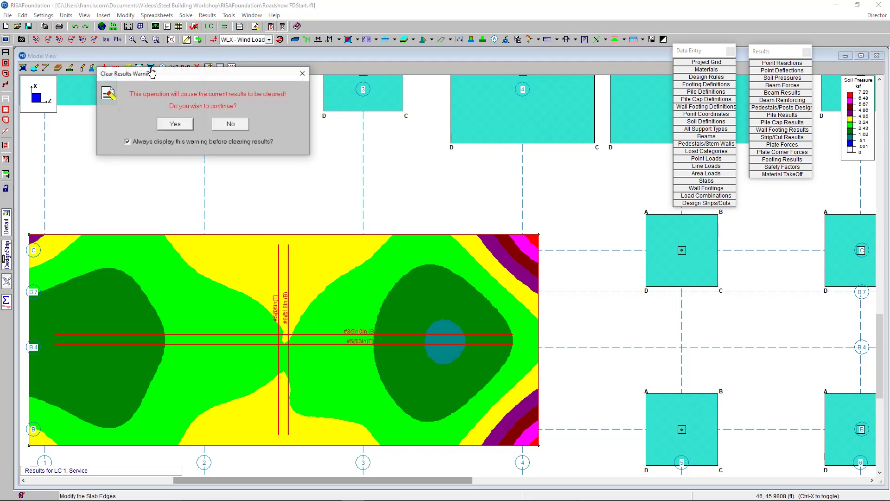
left_click(174, 124)
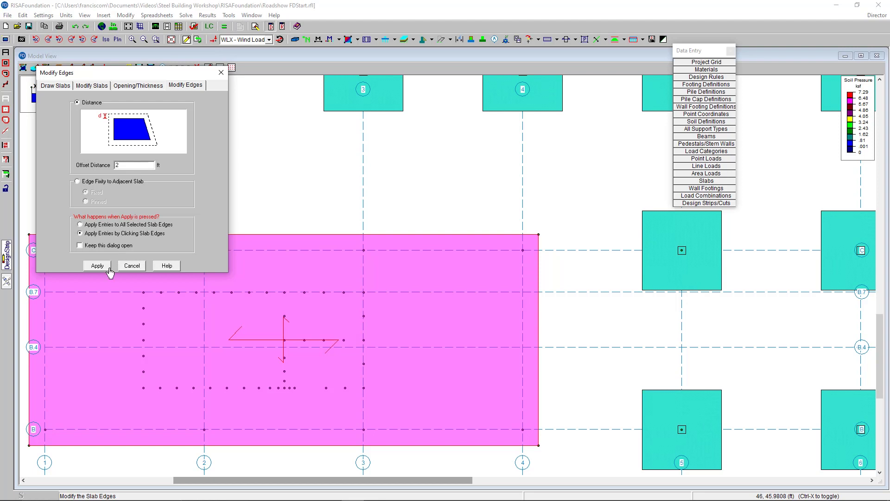
left_click(98, 265)
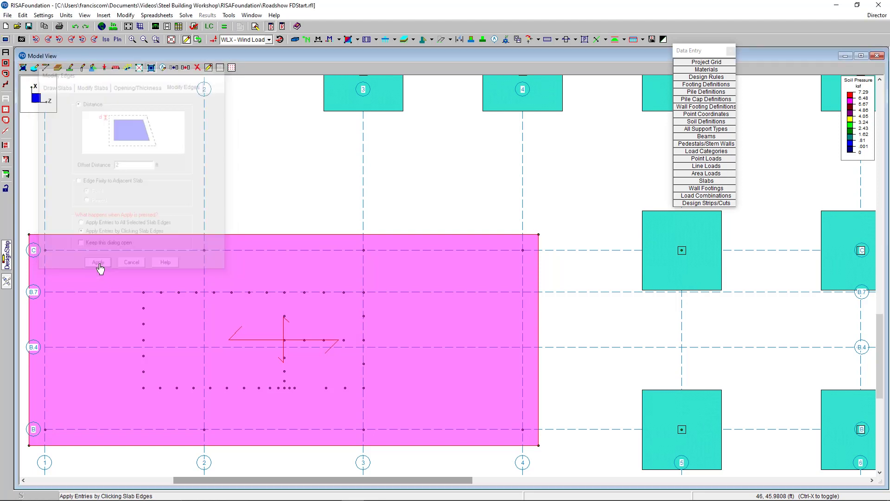
left_click(456, 273)
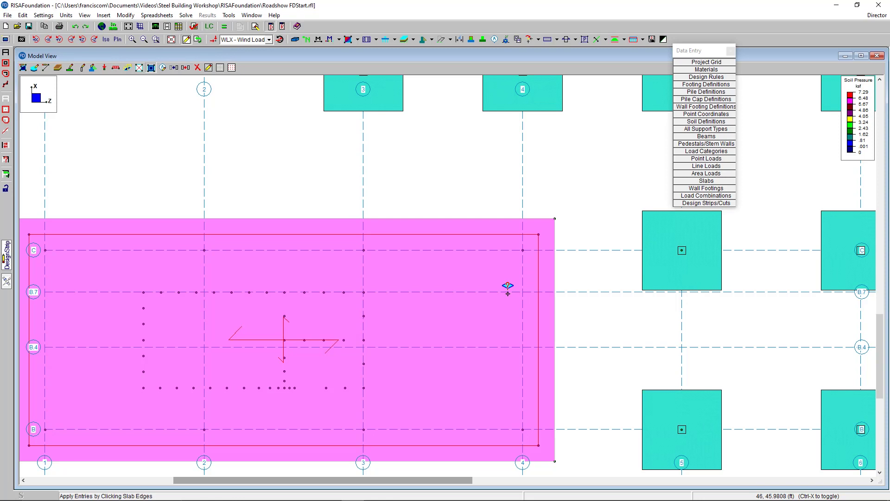
- Try to export the foundation plot plan as a DXF from the unsolved model
left_click(8, 15)
mouse_move(195, 89)
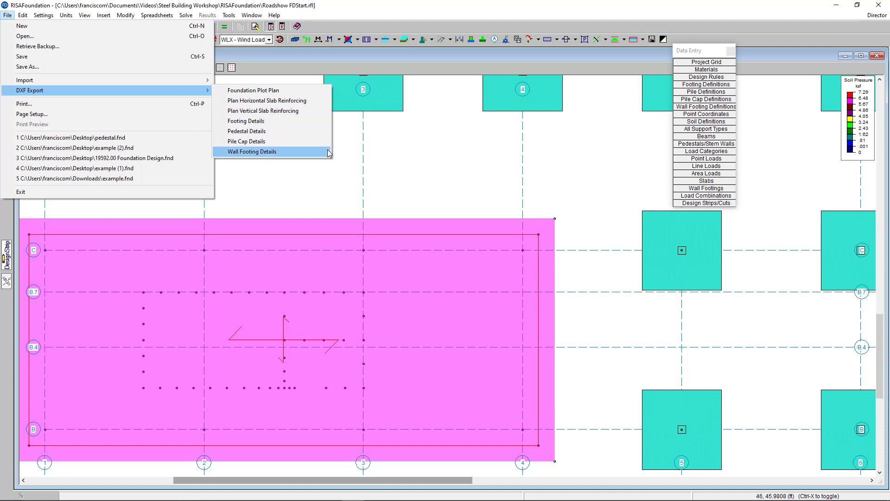
left_click(316, 94)
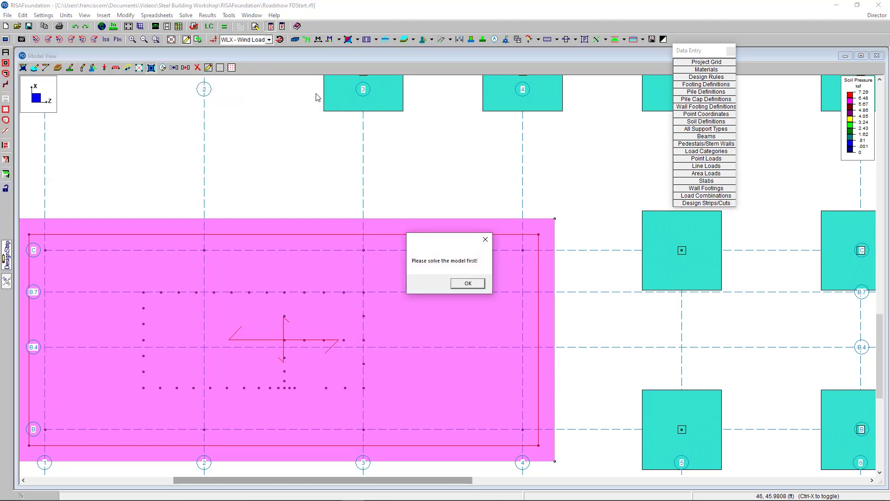
left_click(468, 283)
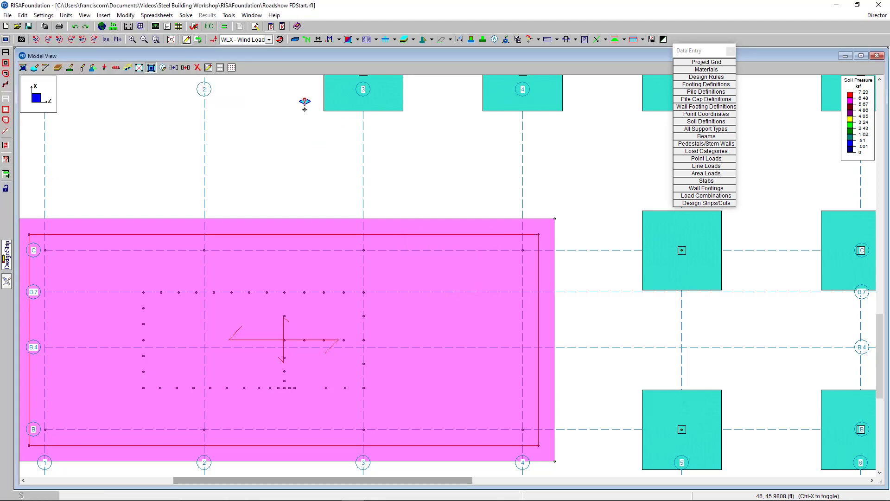
- Solve the model again and export the foundation plot plan to the Desktop as Untitled.dxf, with DXF units in inches
left_click(224, 26)
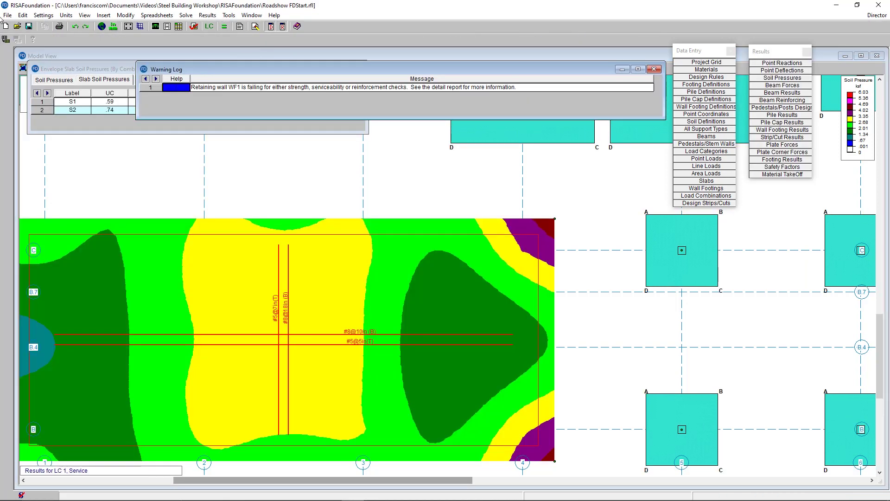
left_click(7, 15)
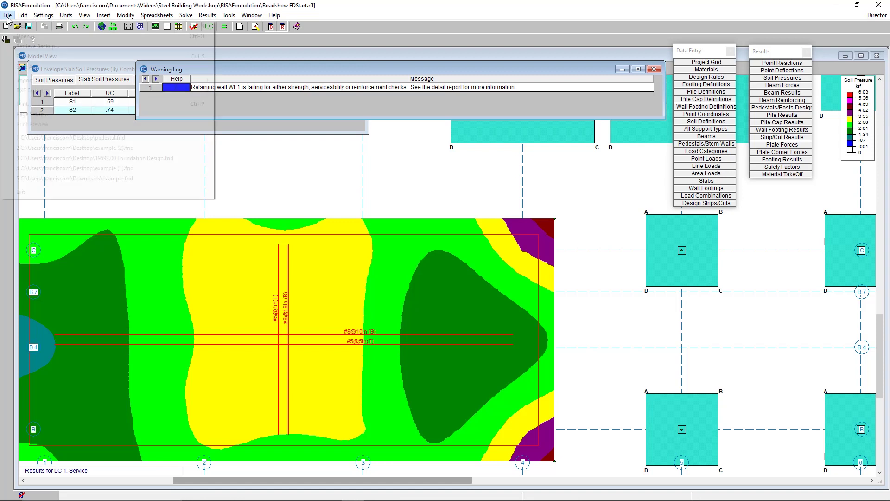
mouse_move(140, 90)
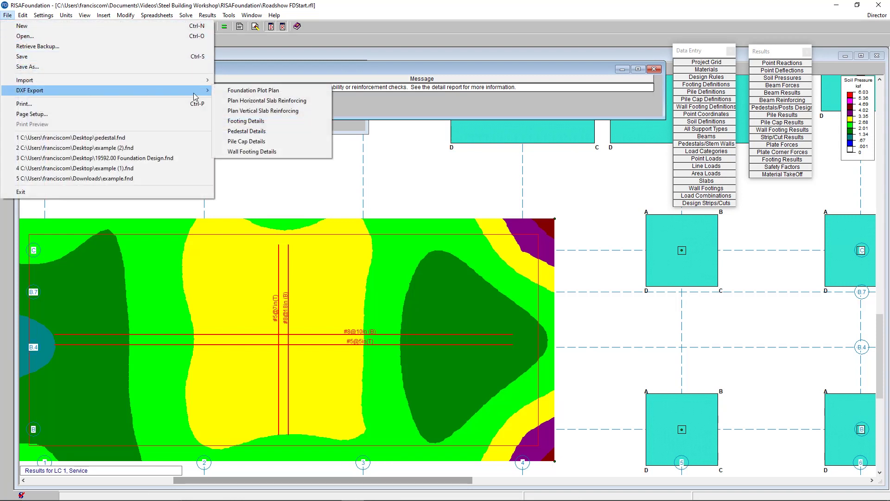
left_click(262, 91)
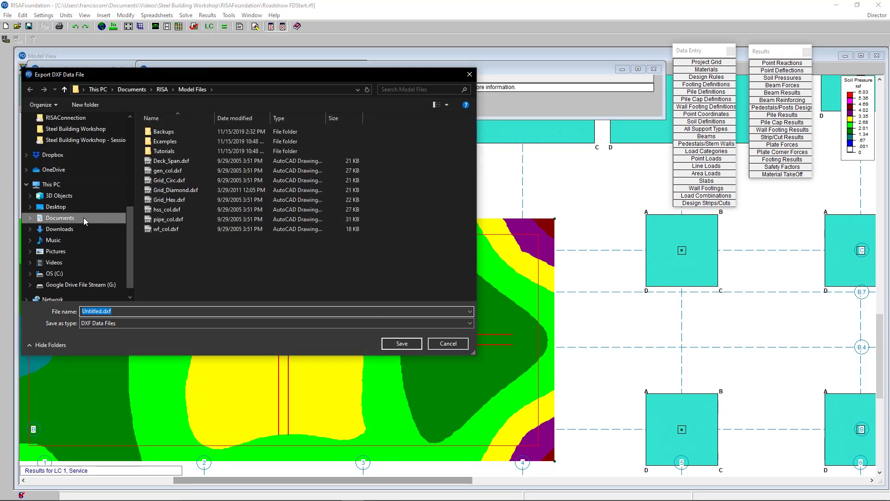
left_click(56, 207)
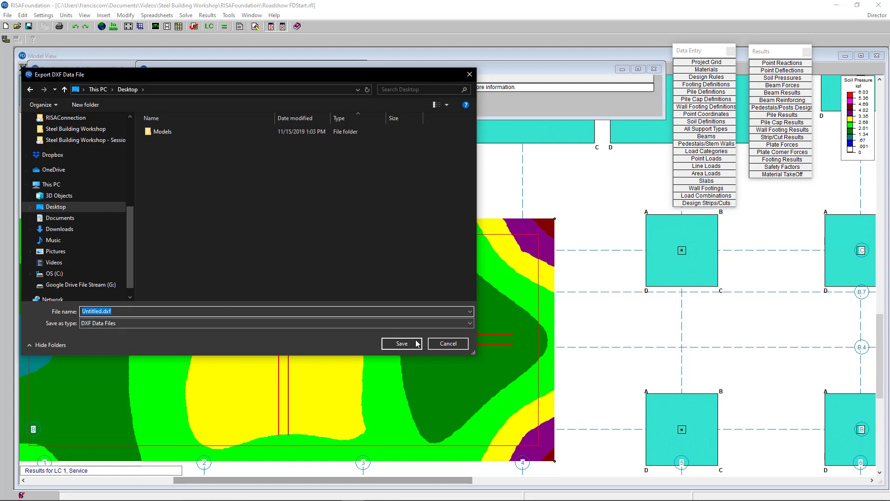
left_click(402, 343)
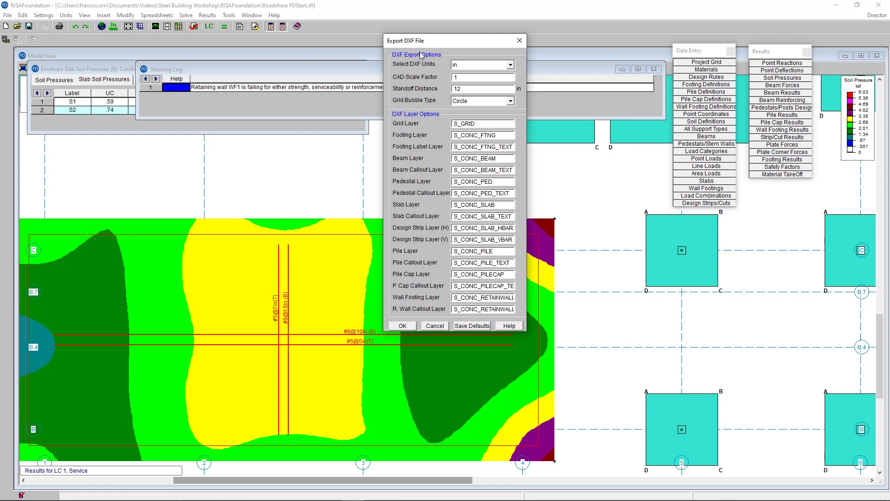
left_click(406, 326)
left_click(464, 284)
- Switch to AutoCAD and open the exported drawing Untitled.dxf
left_click(490, 497)
key("super+Tab")
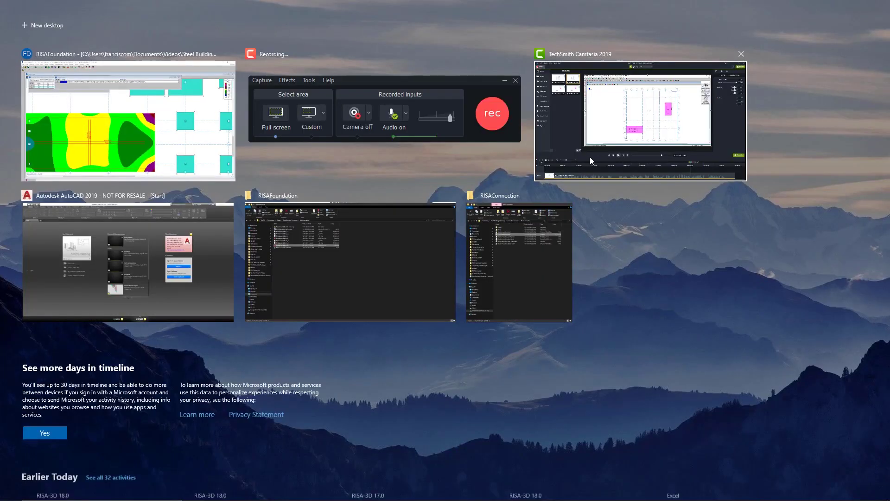
left_click(149, 286)
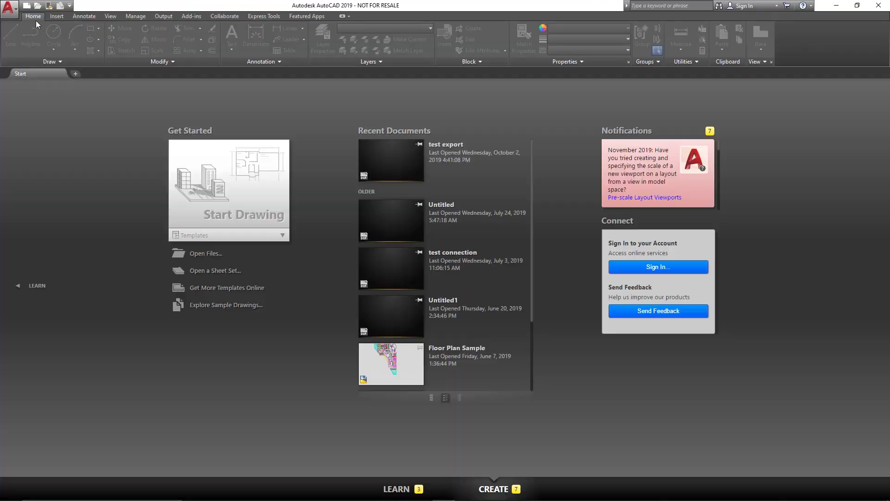
left_click(8, 7)
mouse_move(46, 79)
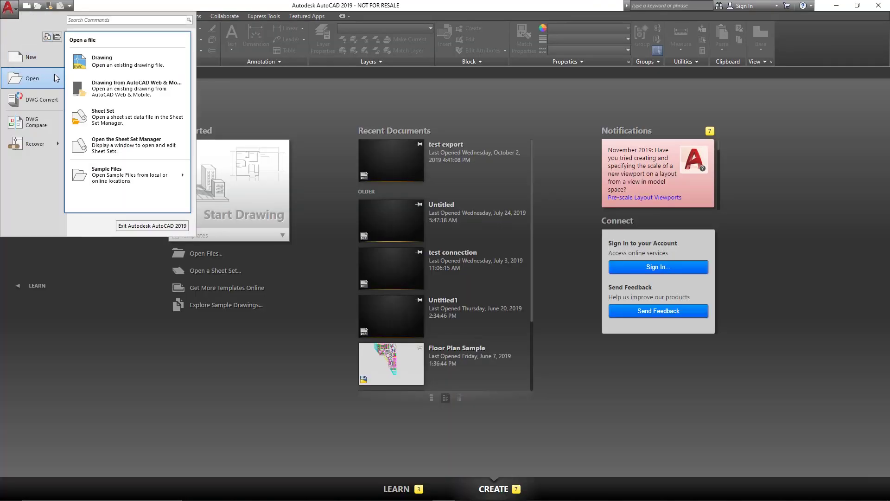
left_click(85, 65)
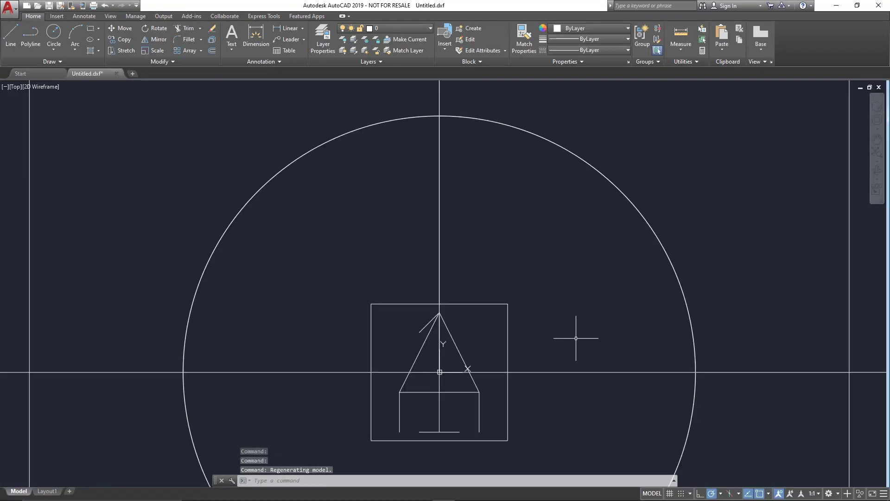
- Examine the exported foundation plan's grids, footing marks, grade beam labels and slab thickness note
scroll(576, 338, "down", 6)
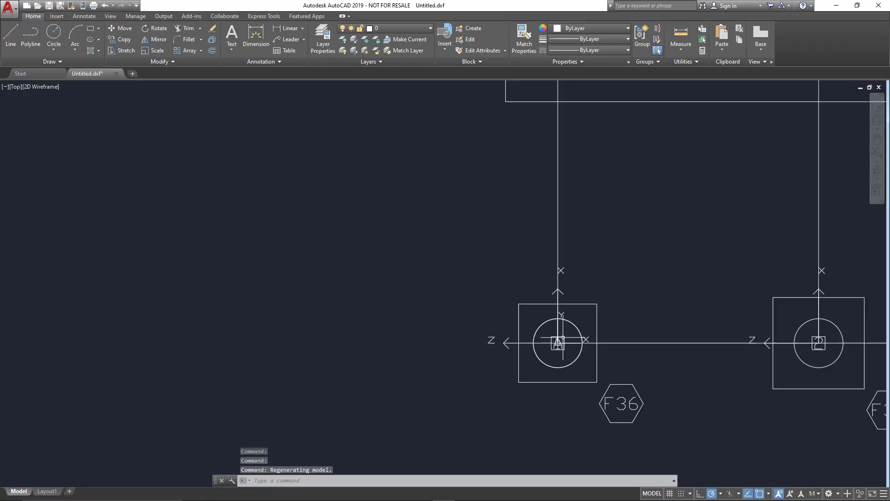
middle_click_drag(593, 309, 564, 312)
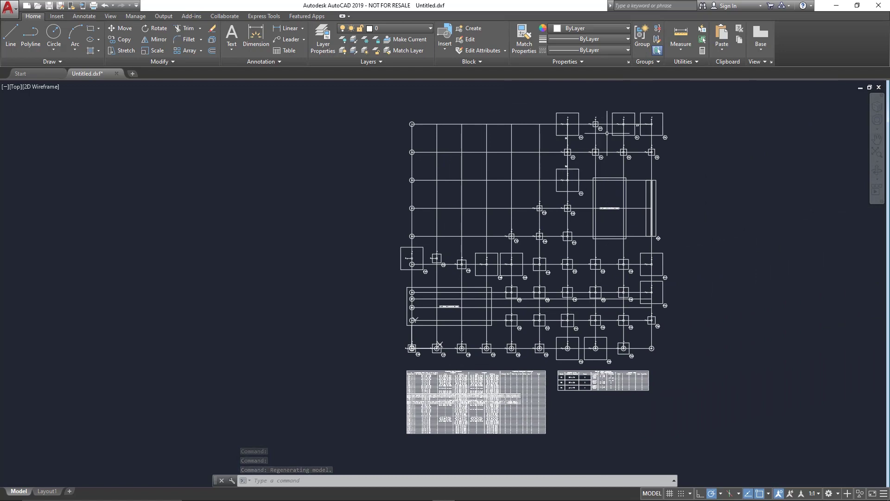
scroll(591, 106, "up", 4)
scroll(676, 141, "up", 2)
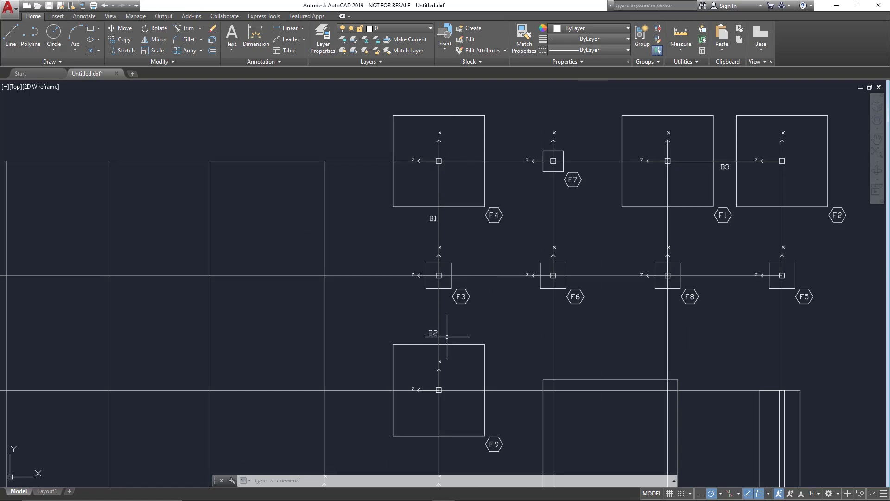
scroll(448, 294, "down", 5)
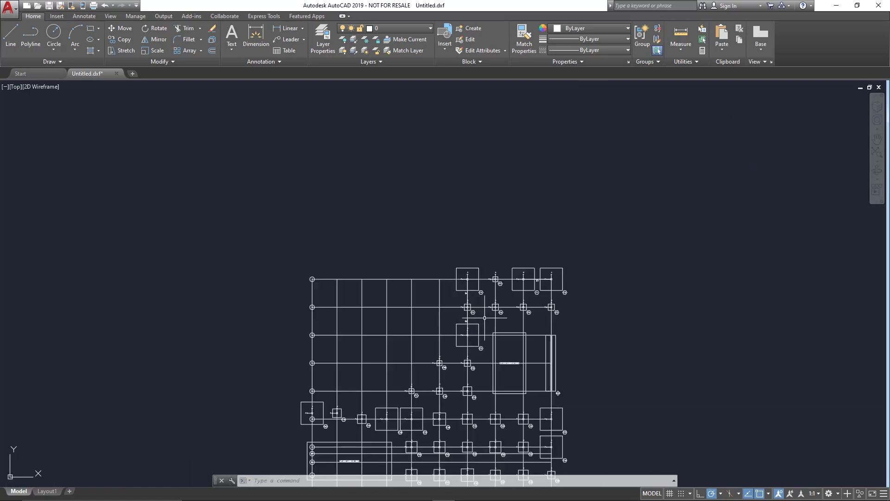
scroll(483, 341, "up", 5)
scroll(484, 341, "up", 2)
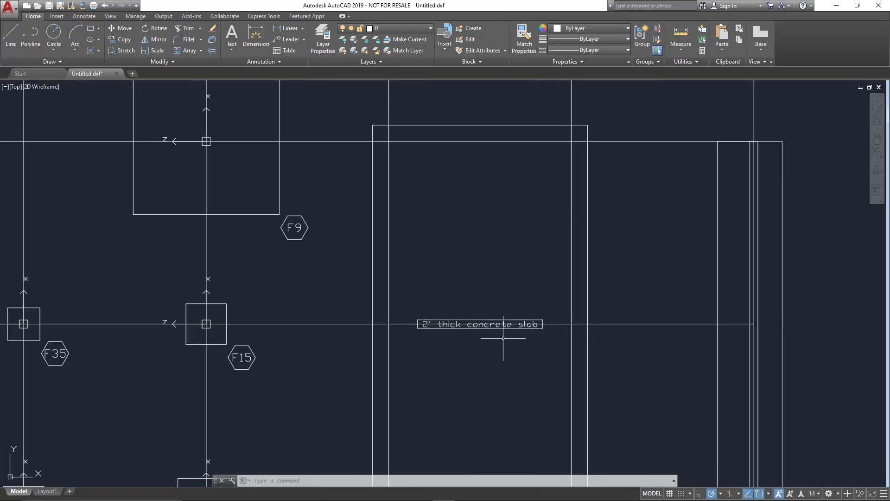
- Examine the Footing Pad Schedule and Grade Beam Schedule below the plan, and return to the overall foundation layout
scroll(553, 328, "down", 6)
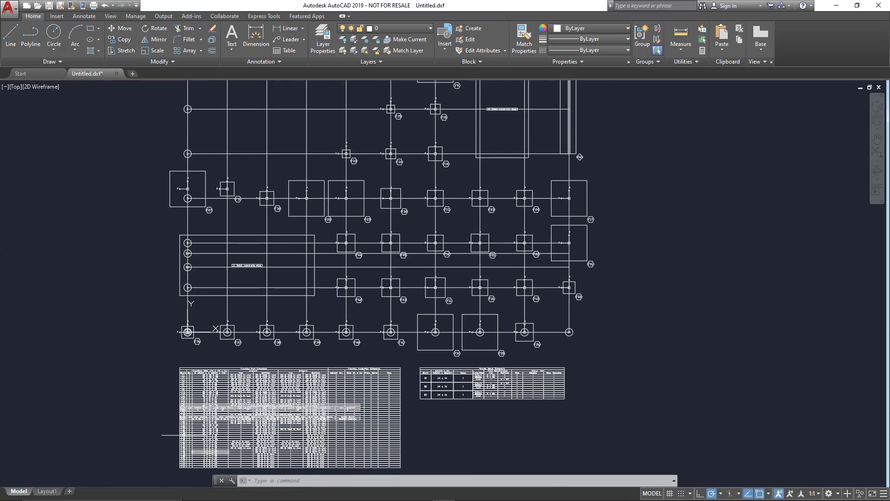
scroll(211, 394, "up", 5)
scroll(258, 353, "up", 2)
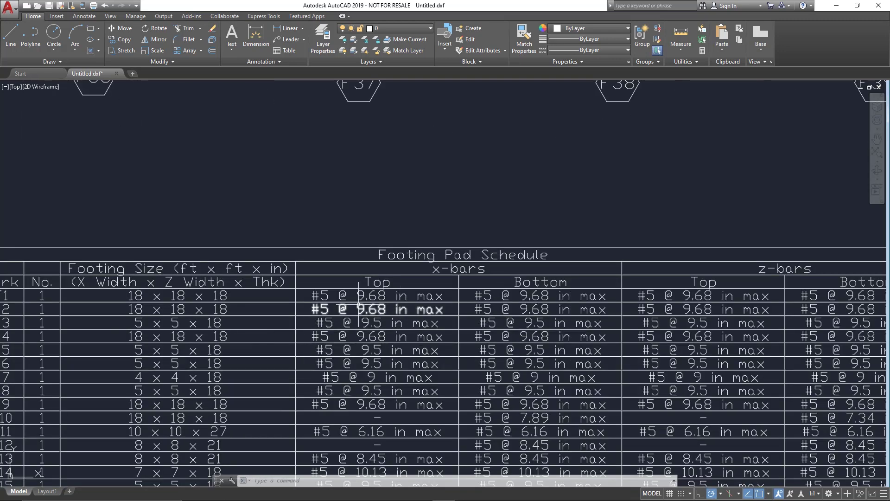
scroll(557, 350, "down", 5)
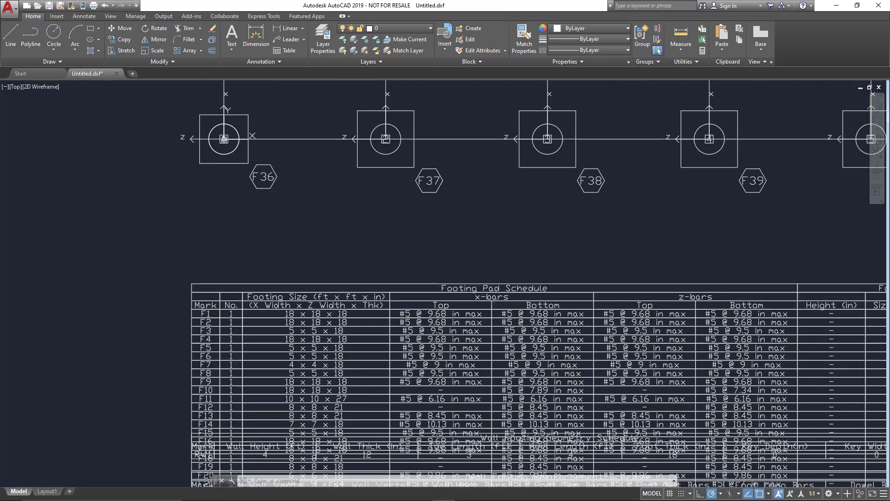
scroll(733, 330, "up", 4)
scroll(733, 331, "up", 2)
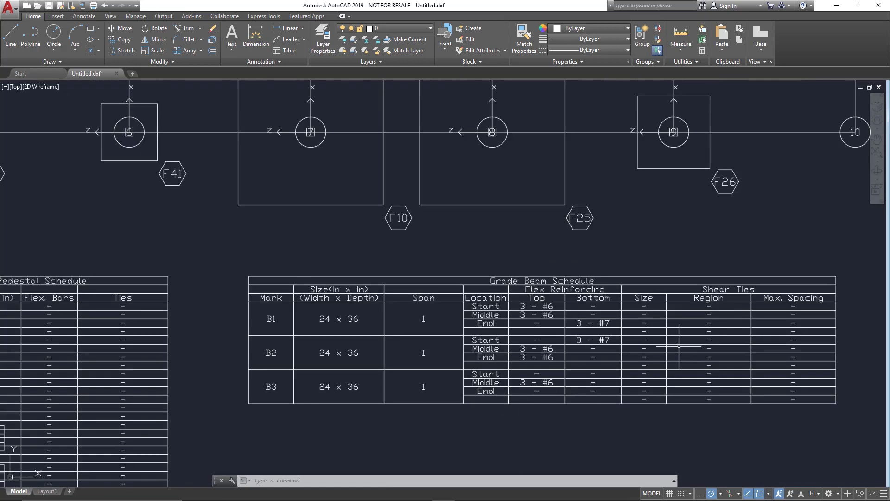
mouse_move(517, 387)
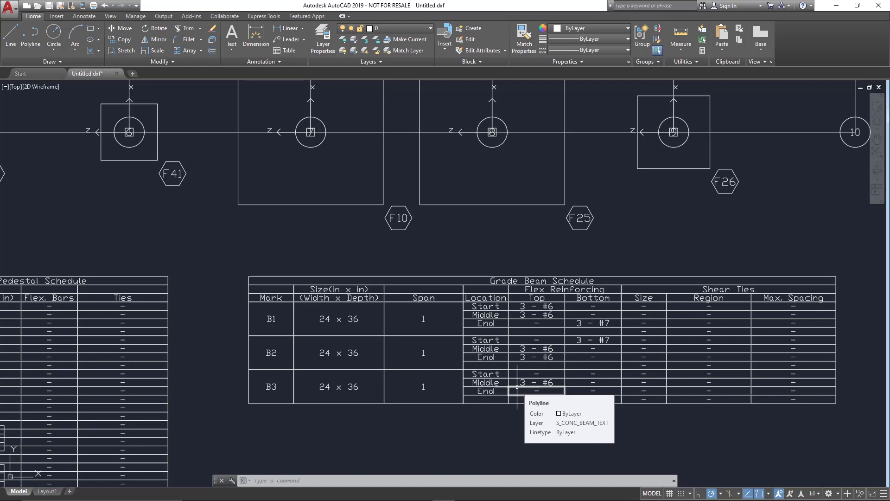
scroll(517, 387, "down", 8)
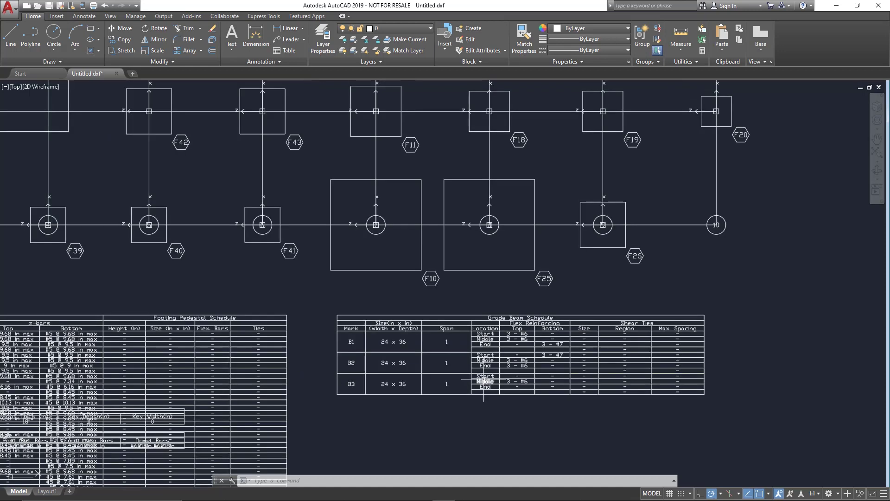
scroll(486, 118, "up", 2)
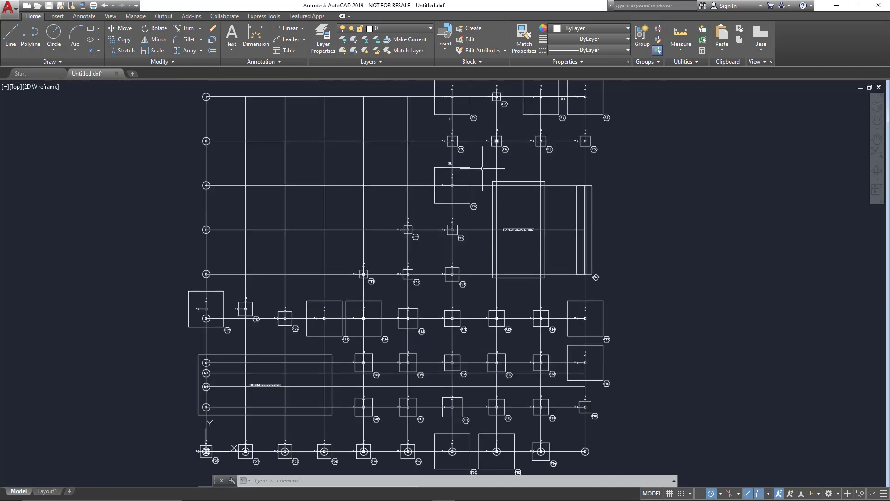